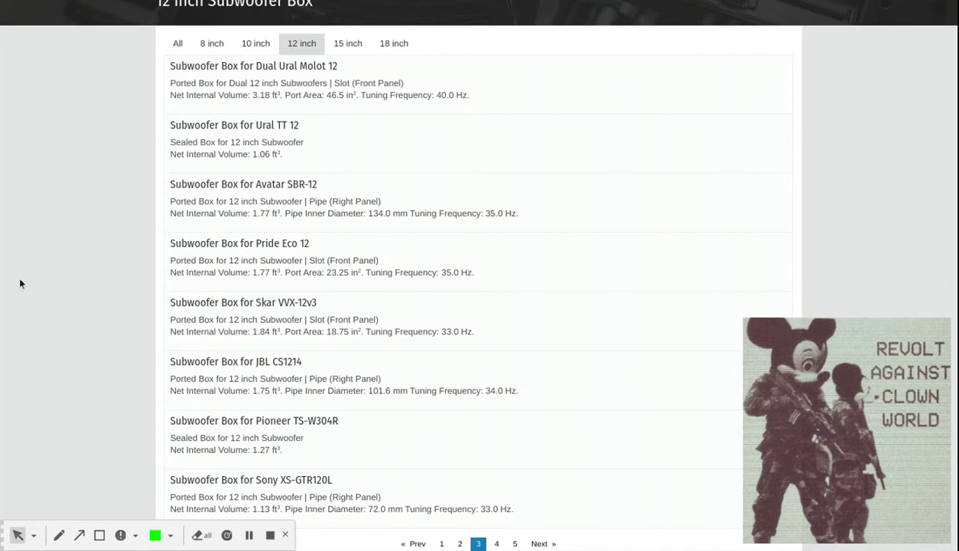
Open the Skar VVX-12v3 subwoofer box design from the 12 inch box list.
{"action": "scroll", "coordinate": [32, 266], "scroll_direction": "up", "scroll_amount": 1}
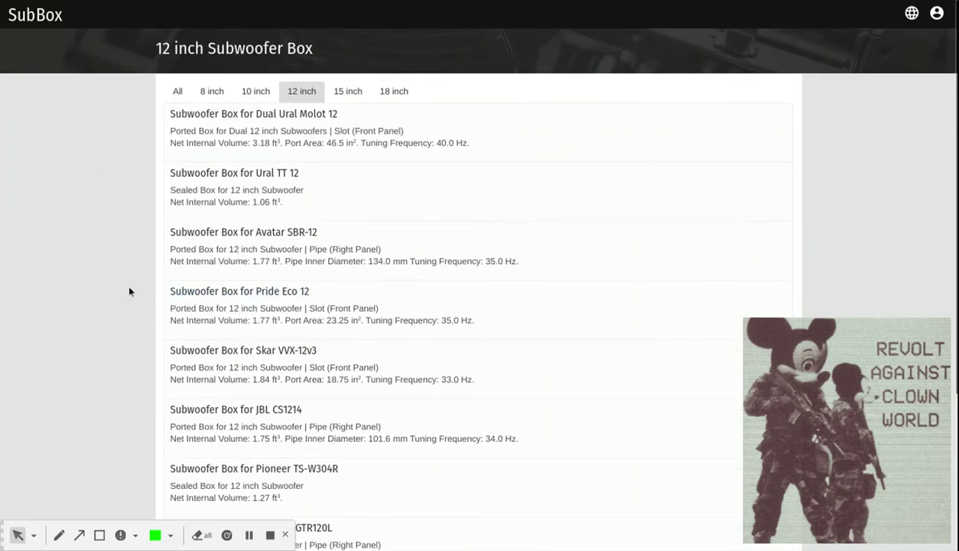
{"action": "scroll", "coordinate": [128, 285], "scroll_direction": "down", "scroll_amount": 1}
{"action": "scroll", "coordinate": [129, 339], "scroll_direction": "down", "scroll_amount": 1}
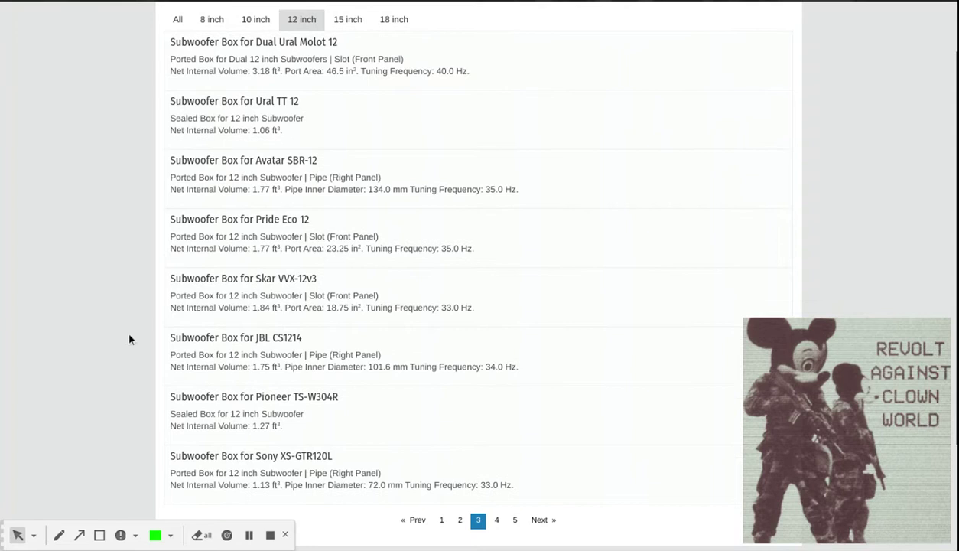
{"action": "left_click", "coordinate": [241, 280]}
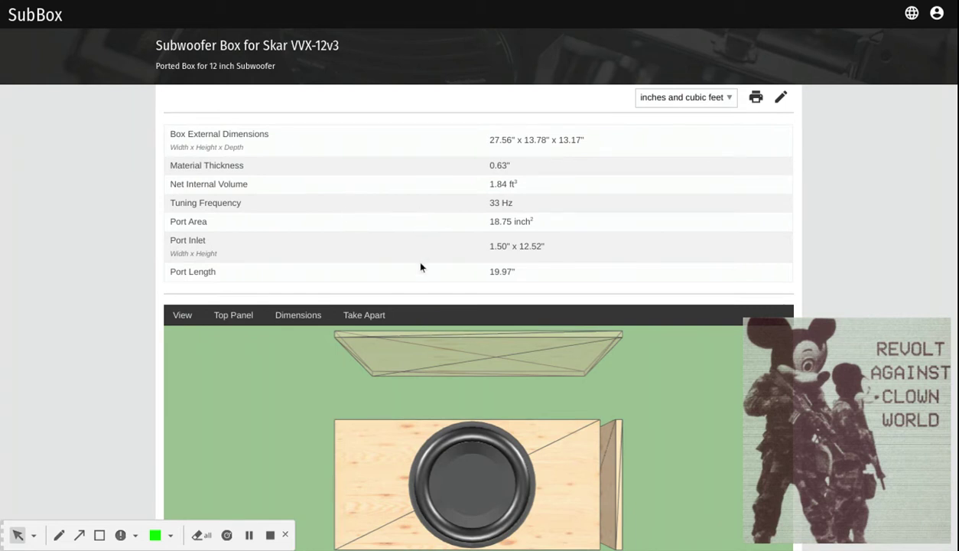
Examine the Skar VVX-12v3 box page, including its specifications, 3D model, panel size table and dimensioned drawings.
{"action": "scroll", "coordinate": [97, 249], "scroll_direction": "down", "scroll_amount": 6}
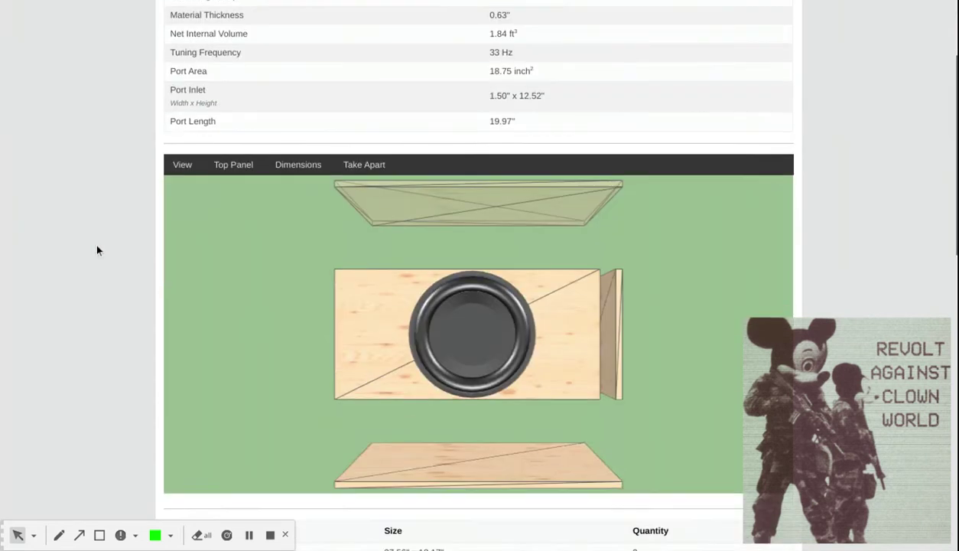
{"action": "scroll", "coordinate": [102, 172], "scroll_direction": "down", "scroll_amount": 2}
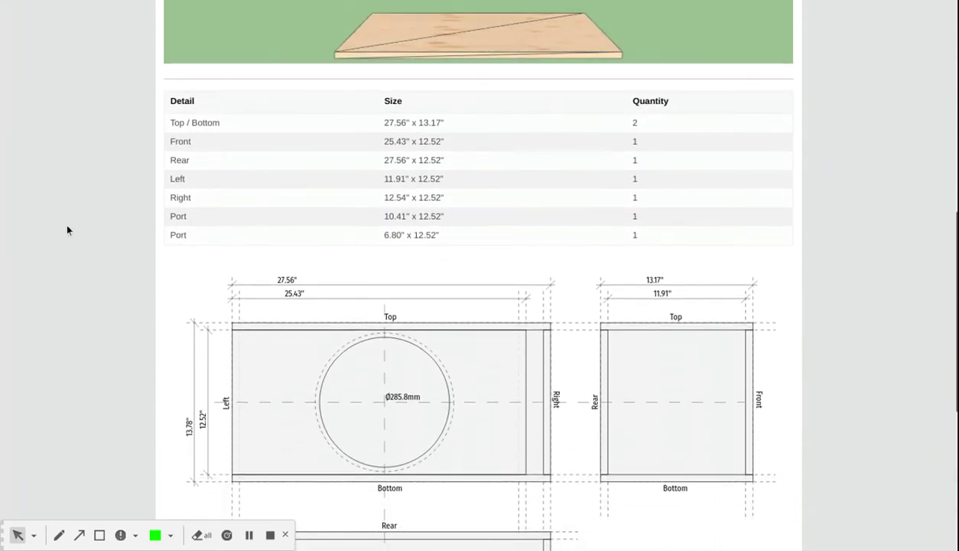
{"action": "scroll", "coordinate": [97, 309], "scroll_direction": "down", "scroll_amount": 3}
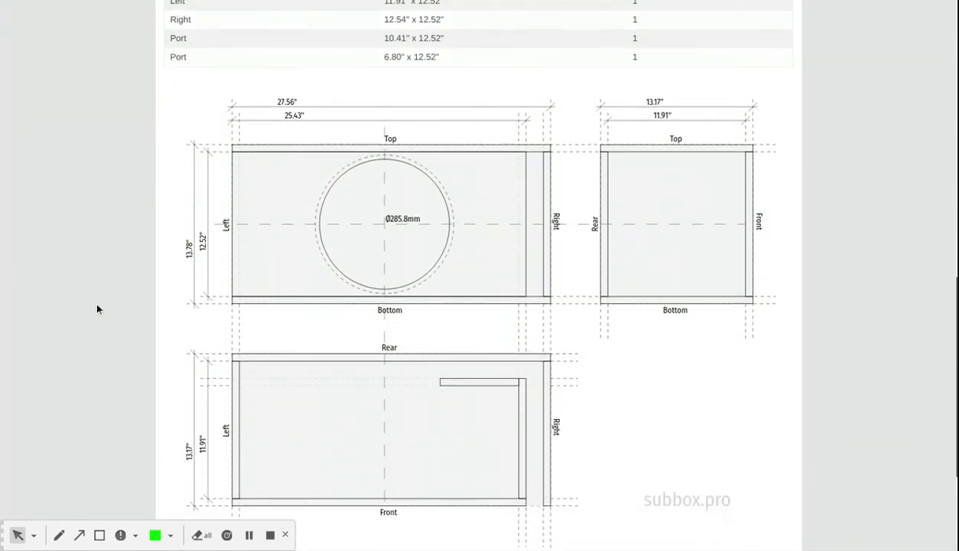
{"action": "scroll", "coordinate": [97, 309], "scroll_direction": "down", "scroll_amount": 2}
{"action": "scroll", "coordinate": [98, 309], "scroll_direction": "down", "scroll_amount": 1}
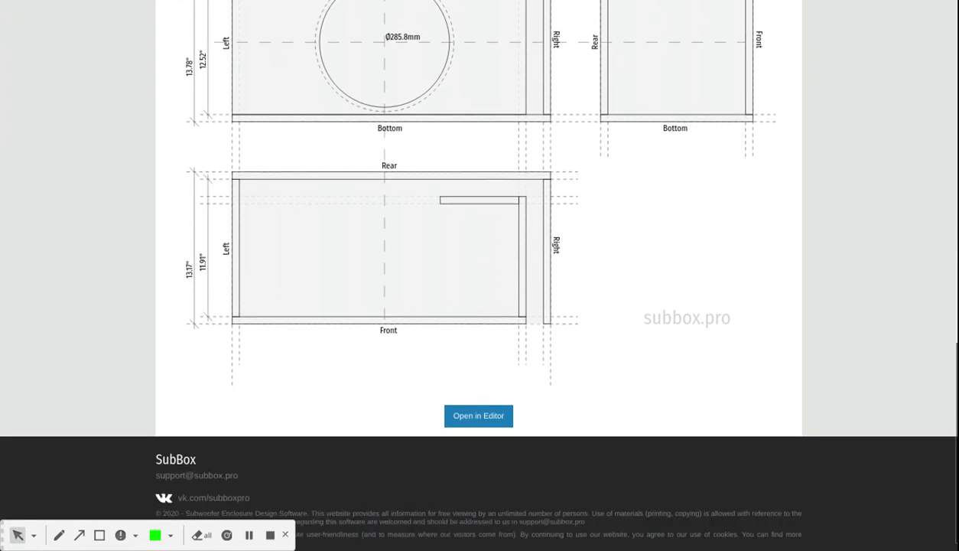
{"action": "scroll", "coordinate": [97, 309], "scroll_direction": "up", "scroll_amount": 4}
{"action": "scroll", "coordinate": [258, 110], "scroll_direction": "up", "scroll_amount": 5}
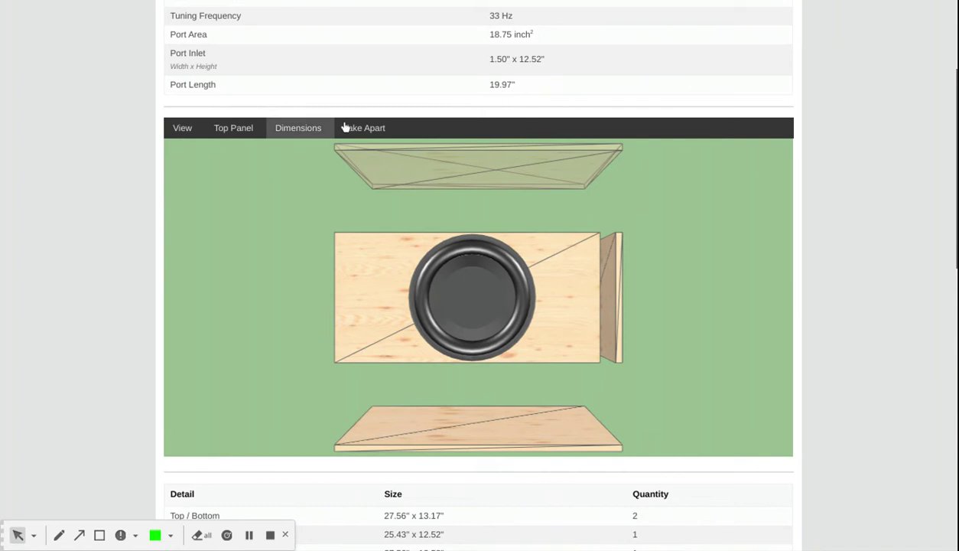
Examine the taken-apart 3D box model and the panel size and quantity table beneath it.
{"action": "left_click", "coordinate": [356, 129]}
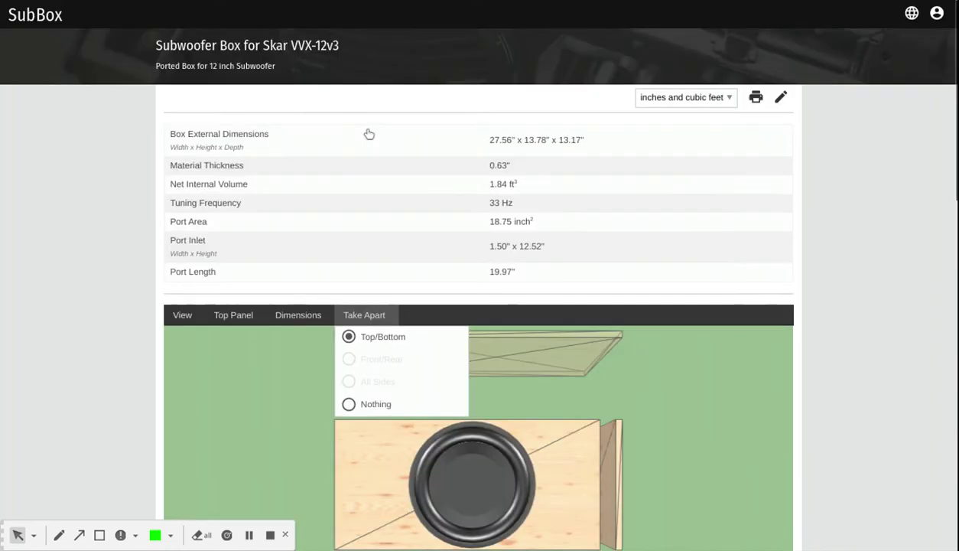
{"action": "scroll", "coordinate": [367, 133], "scroll_direction": "up", "scroll_amount": 2}
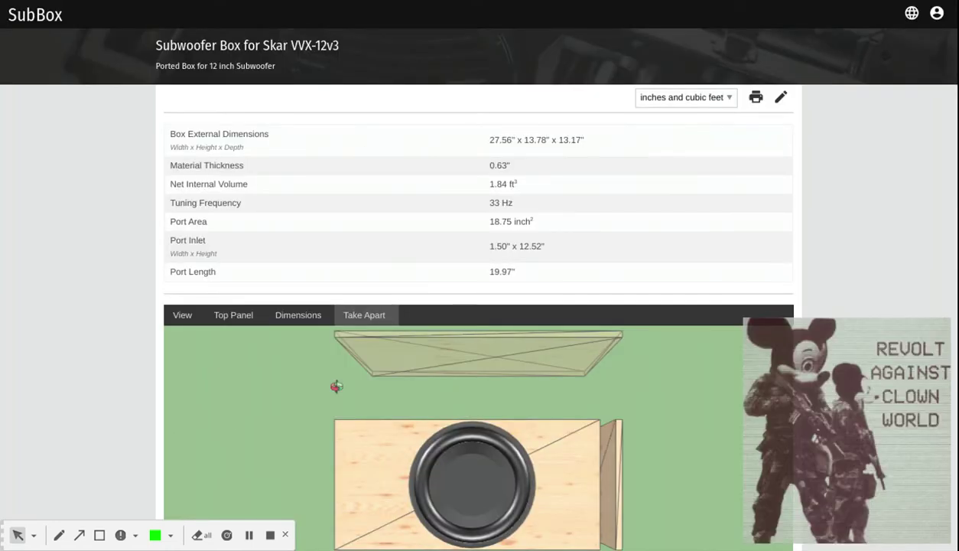
{"action": "scroll", "coordinate": [336, 386], "scroll_direction": "down", "scroll_amount": 2}
{"action": "scroll", "coordinate": [334, 386], "scroll_direction": "up", "scroll_amount": 5}
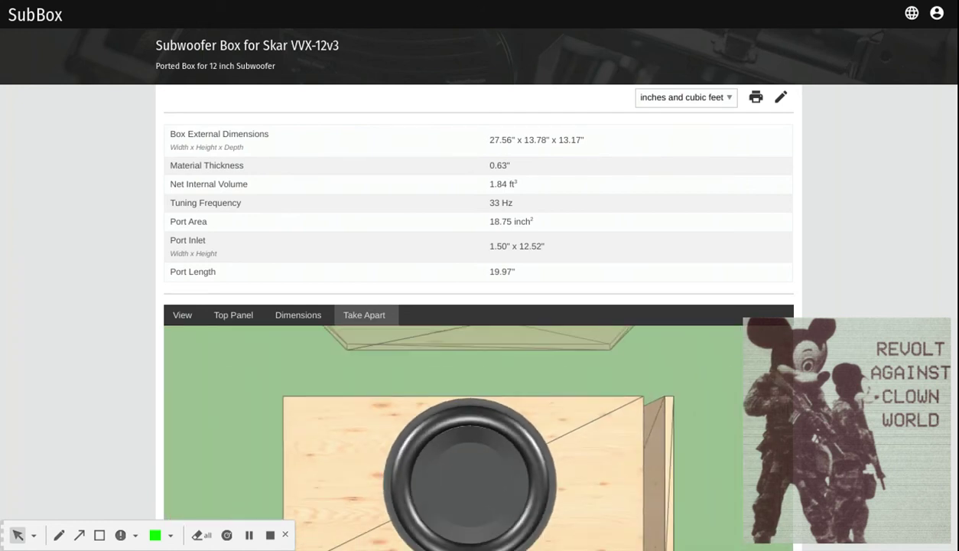
{"action": "scroll", "coordinate": [336, 386], "scroll_direction": "down", "scroll_amount": 3}
{"action": "scroll", "coordinate": [94, 314], "scroll_direction": "down", "scroll_amount": 2}
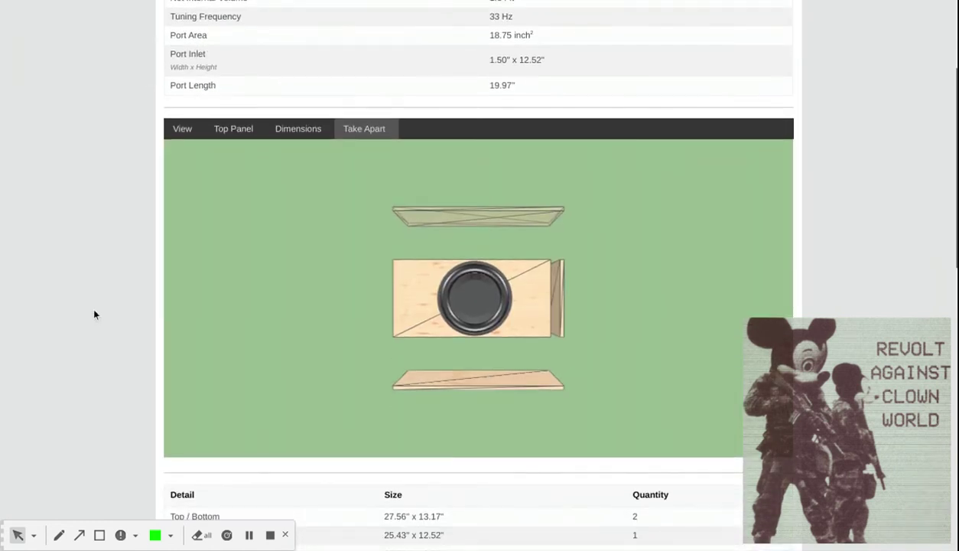
{"action": "scroll", "coordinate": [95, 314], "scroll_direction": "down", "scroll_amount": 2}
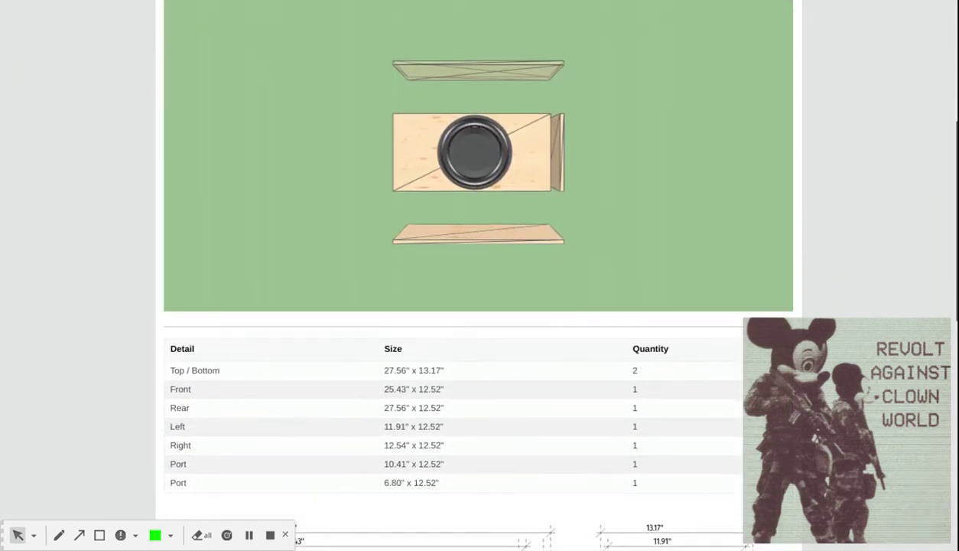
{"action": "scroll", "coordinate": [172, 259], "scroll_direction": "up", "scroll_amount": 1}
{"action": "scroll", "coordinate": [340, 186], "scroll_direction": "up", "scroll_amount": 5}
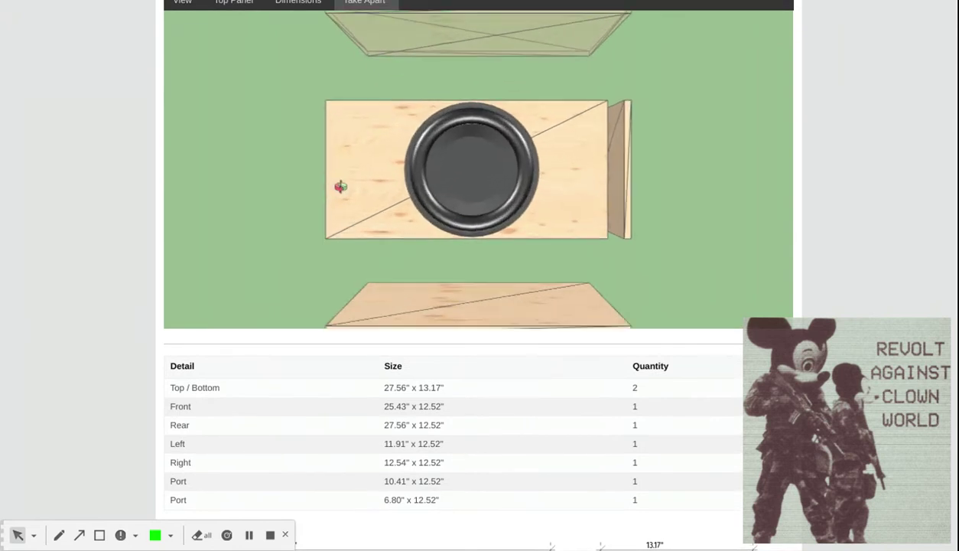
{"action": "scroll", "coordinate": [117, 240], "scroll_direction": "up", "scroll_amount": 3}
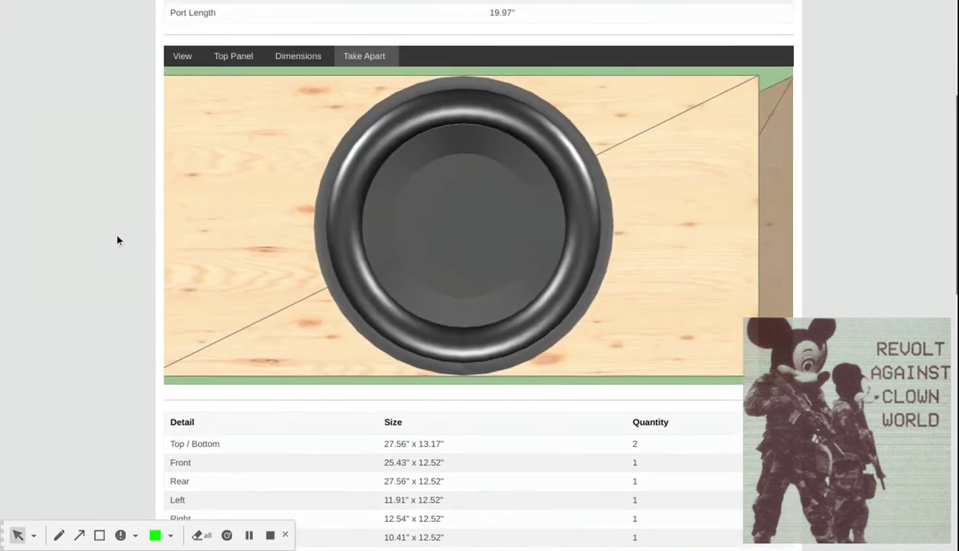
Reassemble the 3D box model by setting Take Apart to Nothing, and inspect its sides, interior and port.
{"action": "left_click", "coordinate": [362, 89]}
{"action": "scroll", "coordinate": [364, 97], "scroll_direction": "up", "scroll_amount": 3}
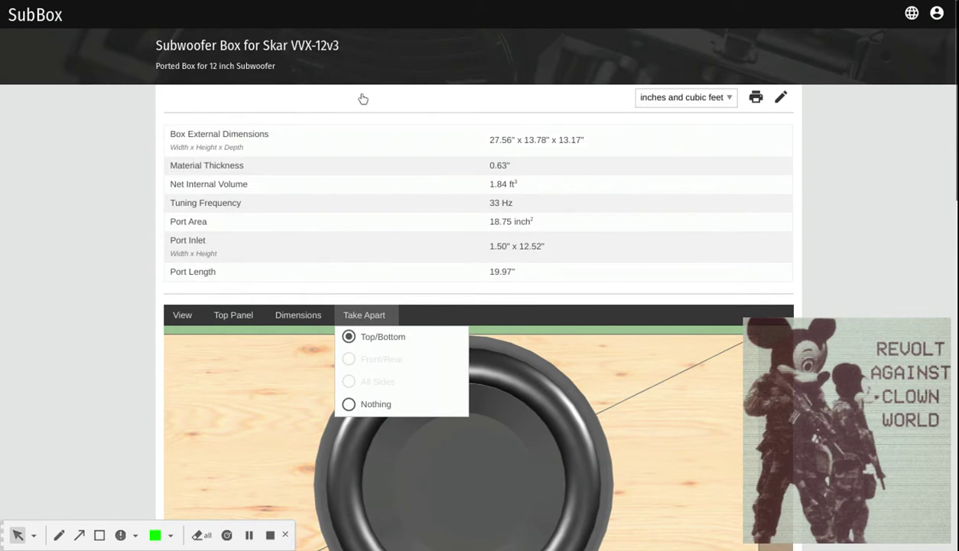
{"action": "left_click", "coordinate": [365, 326]}
{"action": "left_click", "coordinate": [348, 407]}
{"action": "scroll", "coordinate": [167, 317], "scroll_direction": "down", "scroll_amount": 1}
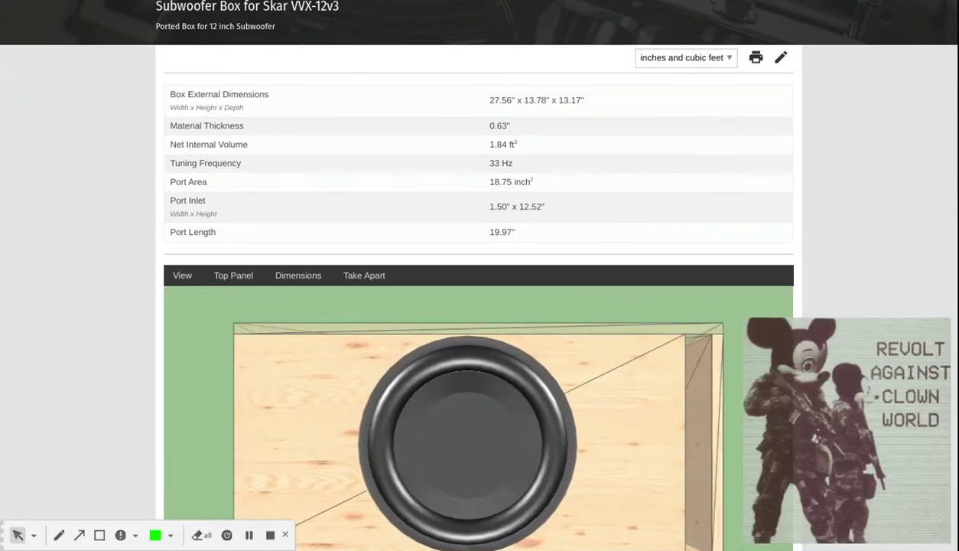
{"action": "left_click_drag", "start_coordinate": [327, 369], "coordinate": [463, 418]}
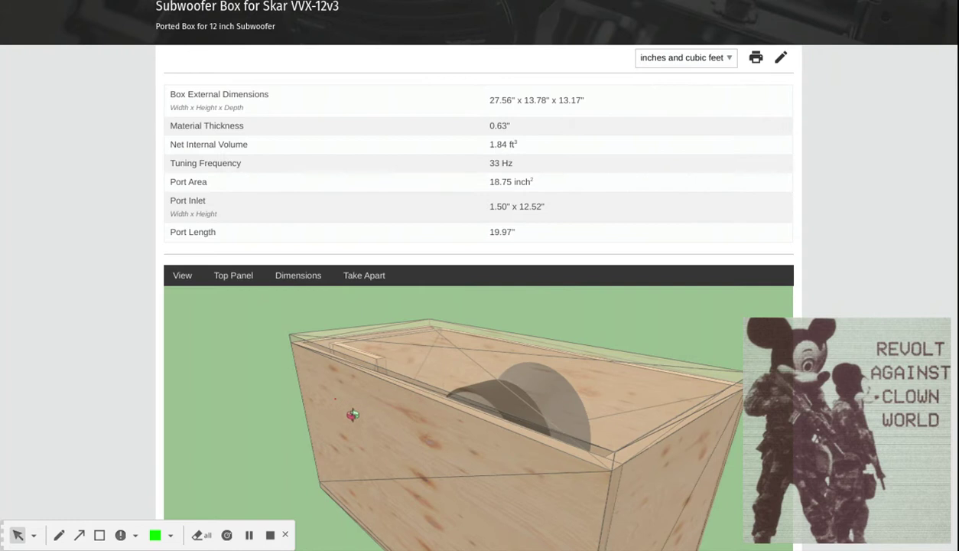
{"action": "left_click_drag", "start_coordinate": [353, 415], "coordinate": [420, 472]}
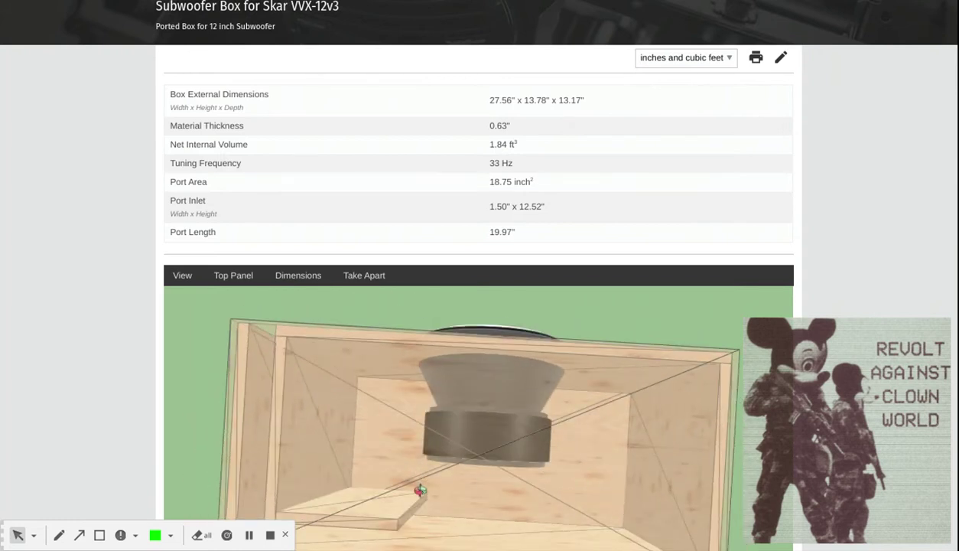
Display the Details dimensions on the 3D box model and inspect the panel measurements.
{"action": "left_click", "coordinate": [288, 281]}
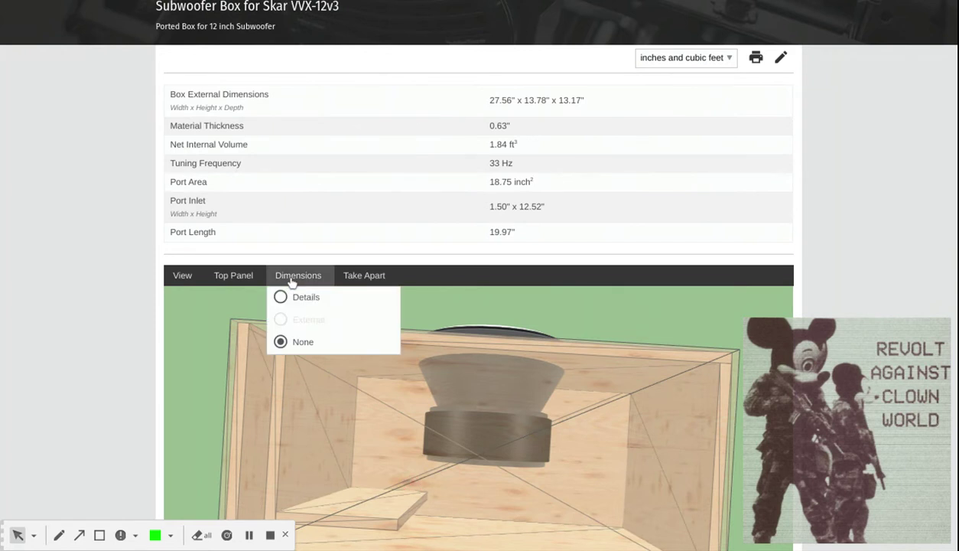
{"action": "left_click", "coordinate": [282, 297]}
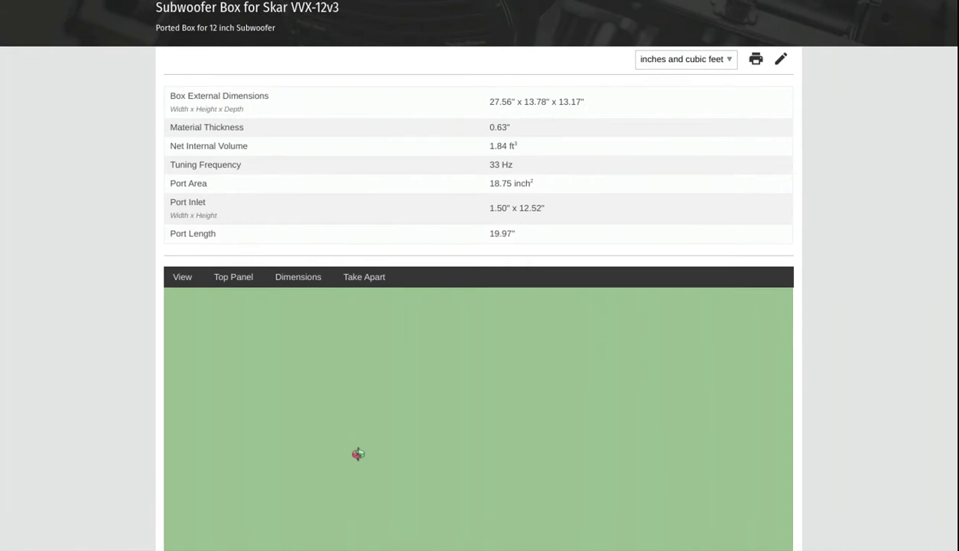
{"action": "scroll", "coordinate": [39, 311], "scroll_direction": "down", "scroll_amount": 1}
{"action": "scroll", "coordinate": [37, 311], "scroll_direction": "down", "scroll_amount": 1}
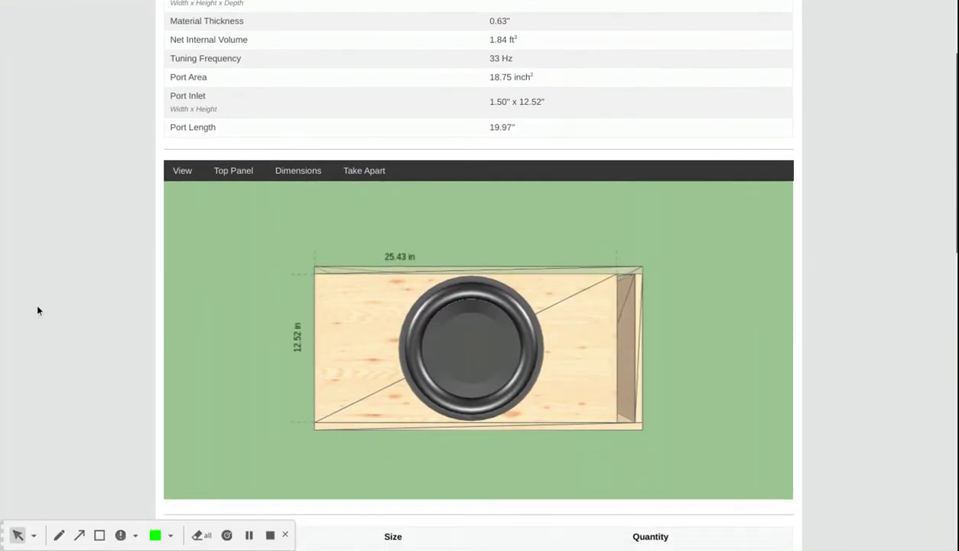
{"action": "left_click_drag", "start_coordinate": [341, 290], "coordinate": [381, 348]}
Set the top panel of the 3D box model to Normal and view the closed box.
{"action": "mouse_move", "coordinate": [235, 174]}
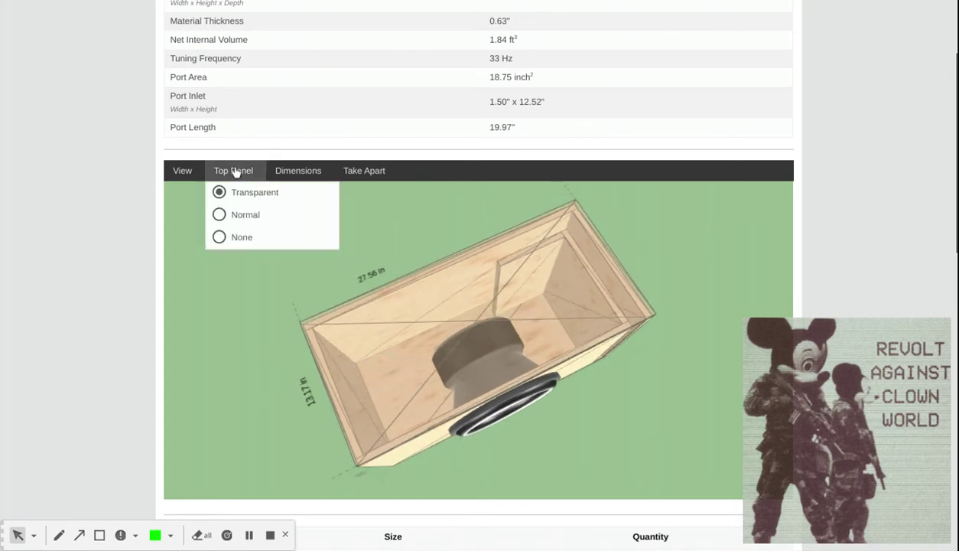
{"action": "left_click", "coordinate": [220, 215]}
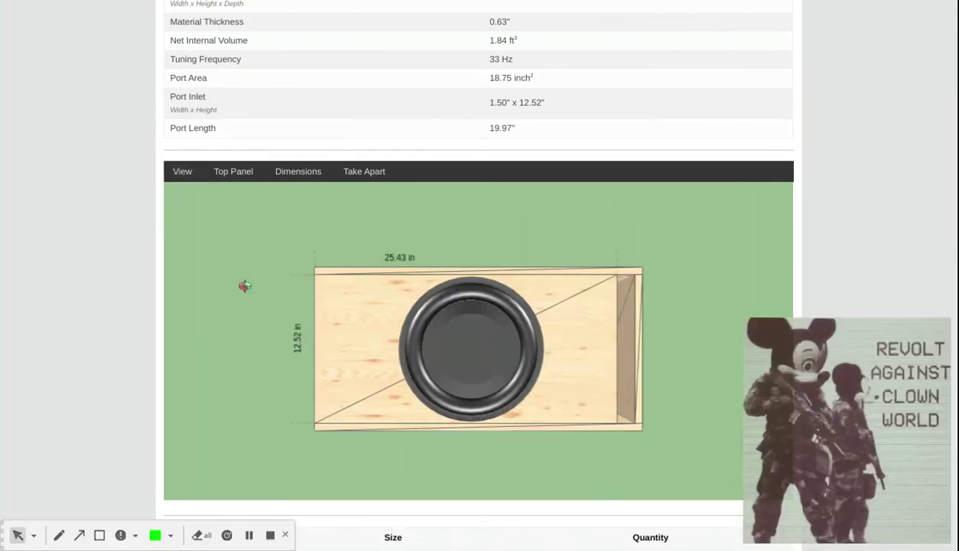
{"action": "left_click_drag", "start_coordinate": [242, 285], "coordinate": [321, 202]}
Set the top panel of the 3D box model to None and look inside the open box.
{"action": "mouse_move", "coordinate": [253, 179]}
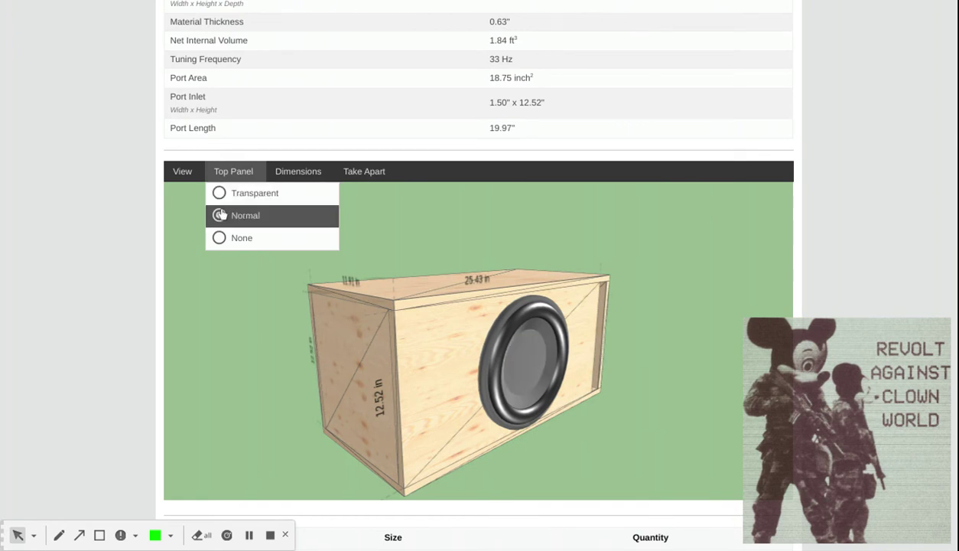
{"action": "left_click", "coordinate": [224, 240]}
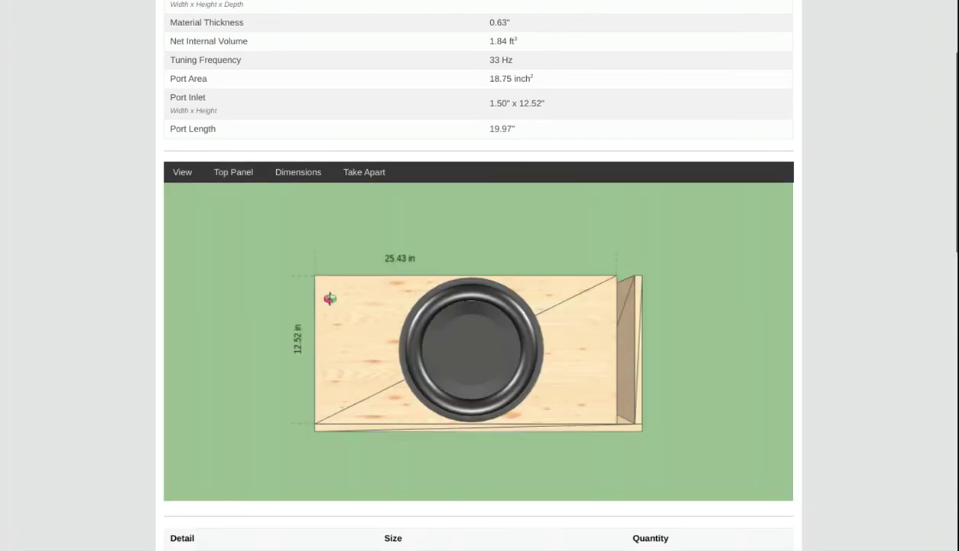
{"action": "left_click_drag", "start_coordinate": [317, 332], "coordinate": [342, 400]}
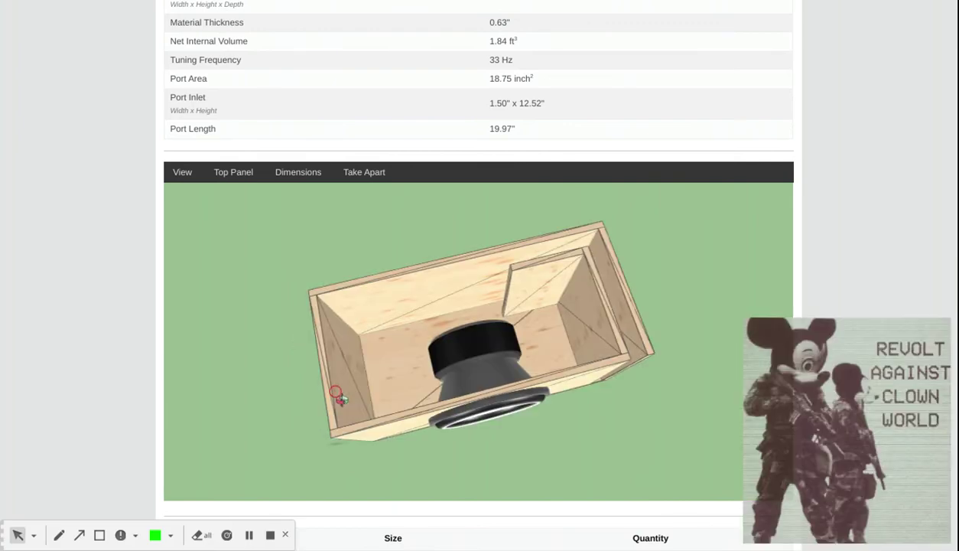
Set the top panel of the 3D box model back to Transparent and view the box from the front.
{"action": "mouse_move", "coordinate": [234, 166]}
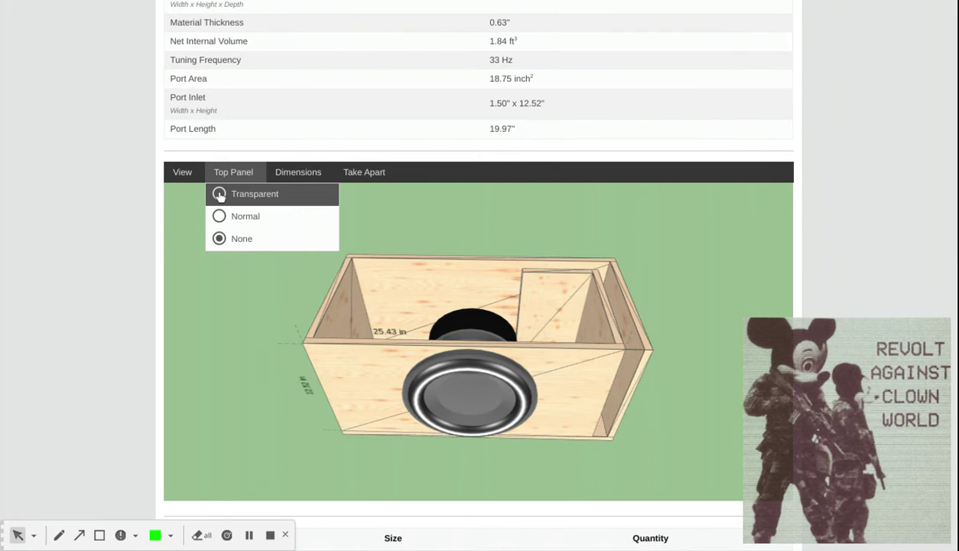
{"action": "left_click", "coordinate": [218, 195]}
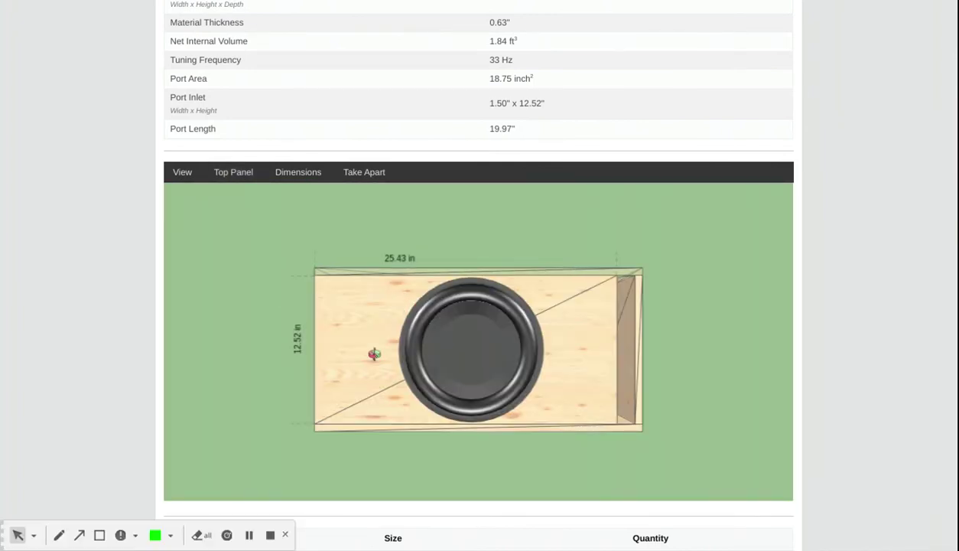
{"action": "left_click_drag", "start_coordinate": [370, 353], "coordinate": [407, 376]}
Turn the 3D model's wireframe off, inspect the box without edge lines, and turn the wireframe back on.
{"action": "left_click", "coordinate": [189, 174]}
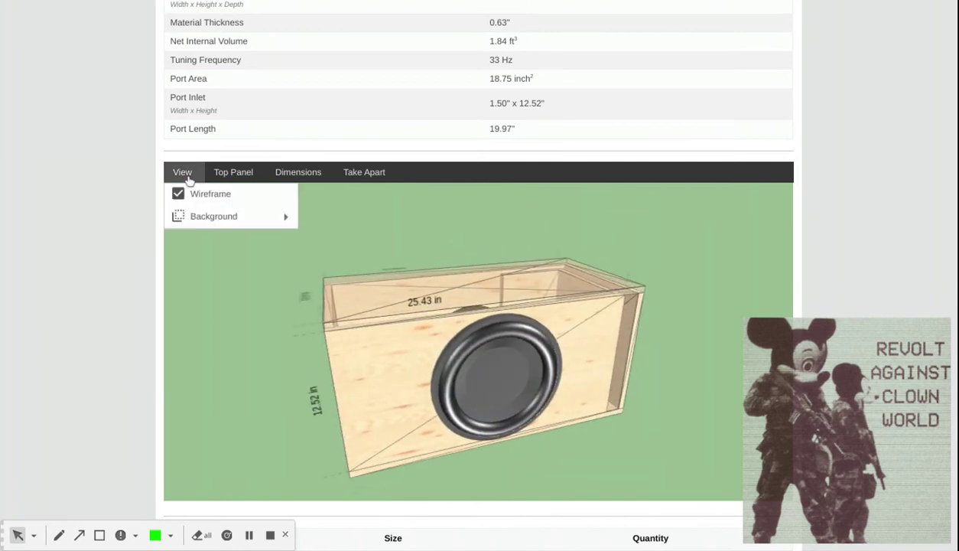
{"action": "mouse_move", "coordinate": [205, 217]}
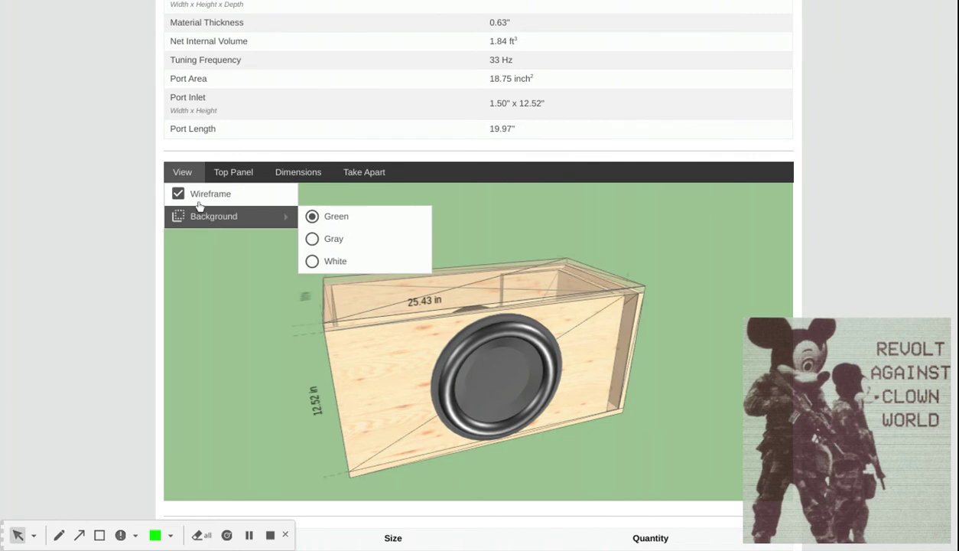
{"action": "left_click", "coordinate": [198, 200]}
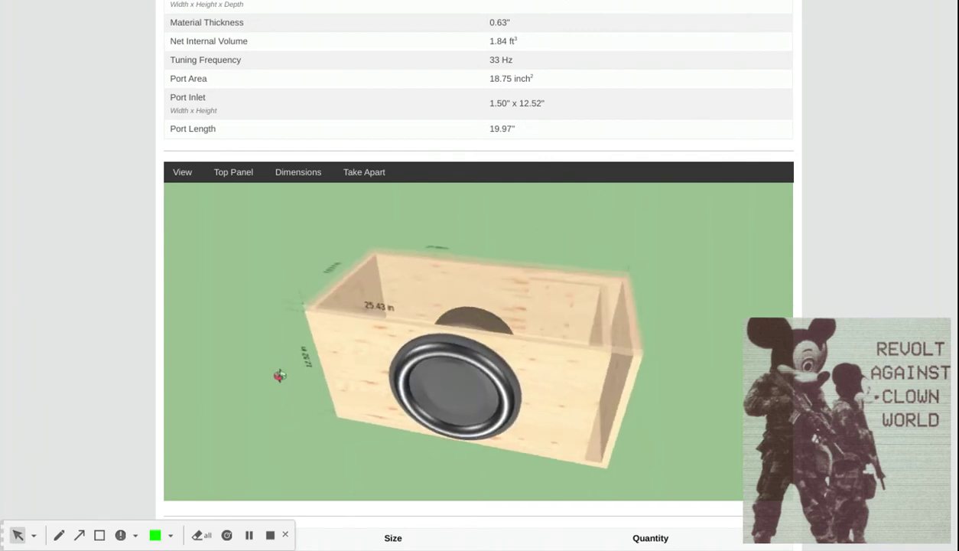
{"action": "left_click", "coordinate": [177, 172]}
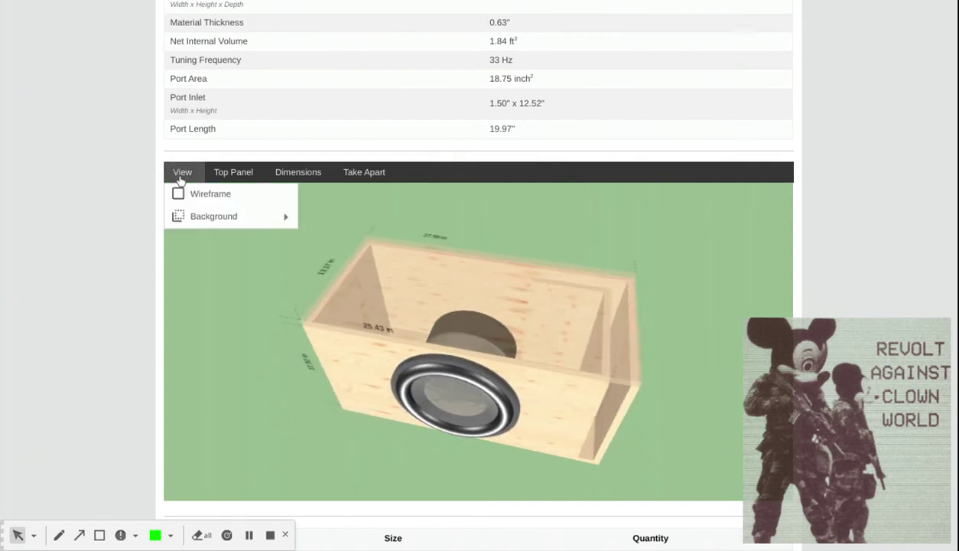
{"action": "left_click", "coordinate": [208, 198]}
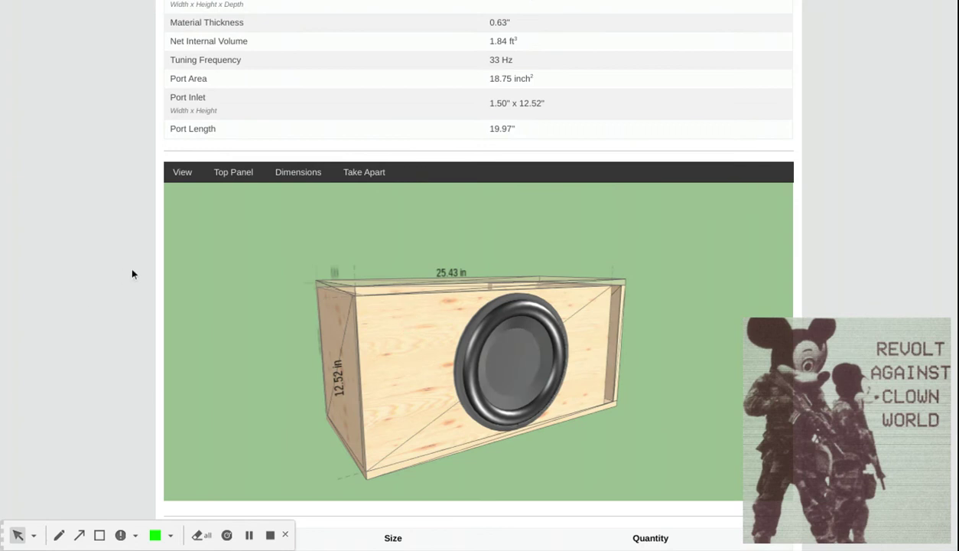
{"action": "left_click", "coordinate": [366, 172]}
{"action": "scroll", "coordinate": [368, 174], "scroll_direction": "up", "scroll_amount": 2}
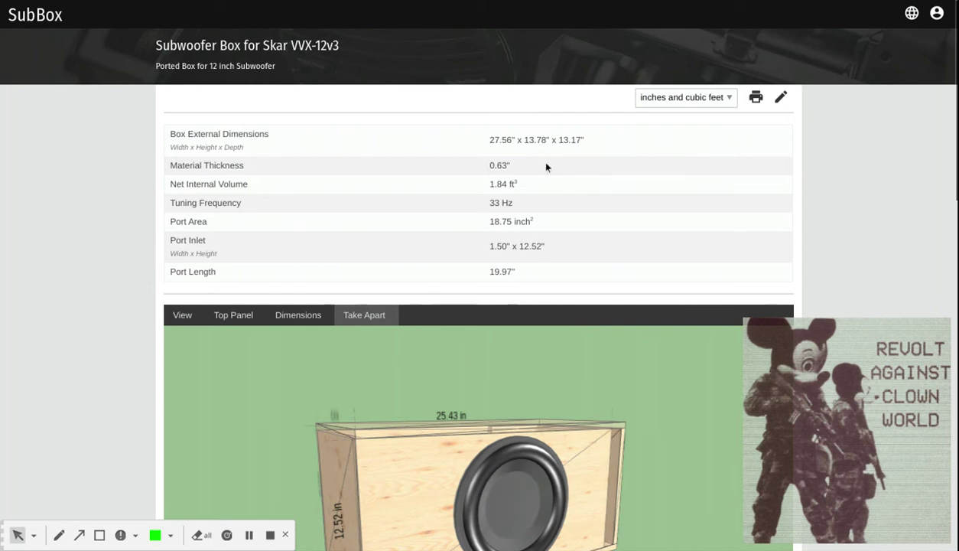
Switch the box design's units of measure to millimeters and liters and review the converted specifications and 3D model.
{"action": "left_click", "coordinate": [730, 98]}
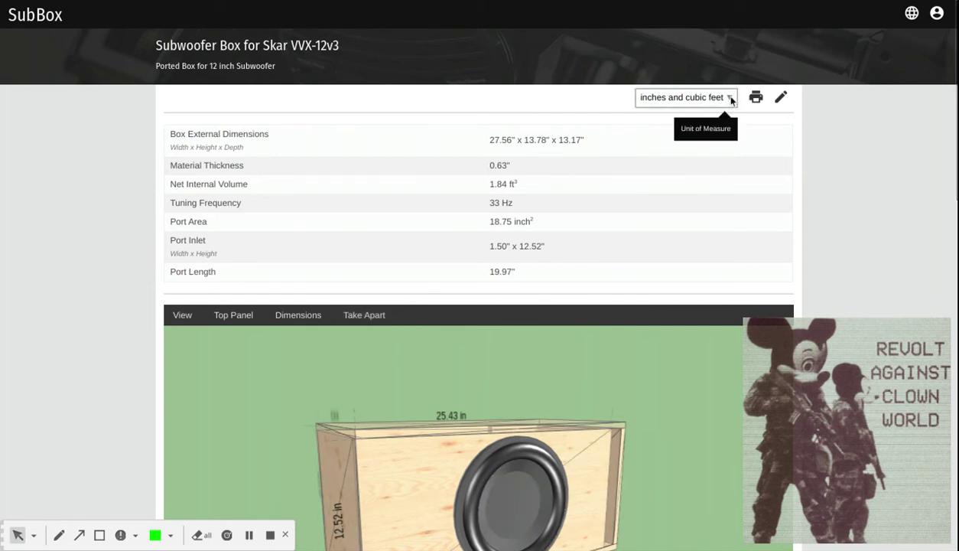
{"action": "left_click", "coordinate": [688, 145]}
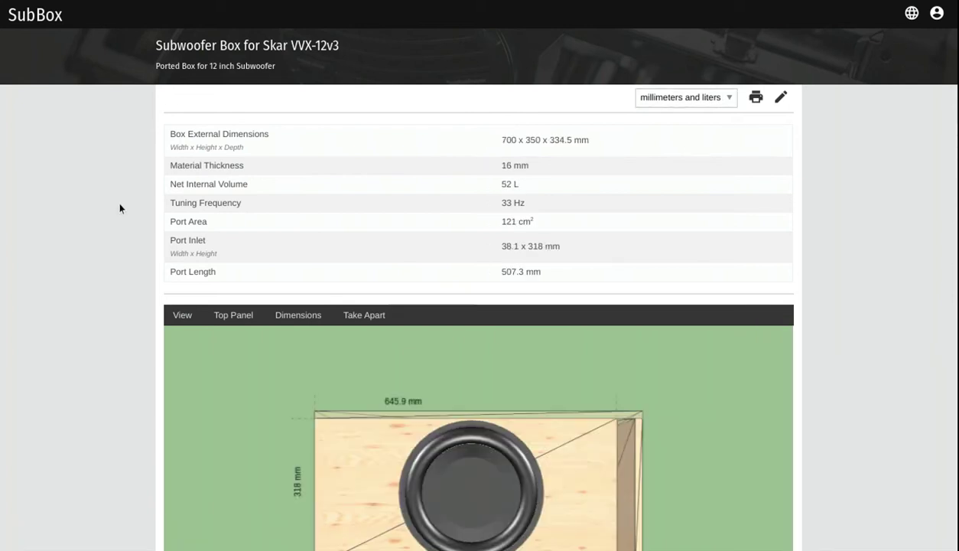
{"action": "scroll", "coordinate": [120, 208], "scroll_direction": "down", "scroll_amount": 1}
{"action": "scroll", "coordinate": [120, 208], "scroll_direction": "down", "scroll_amount": 2}
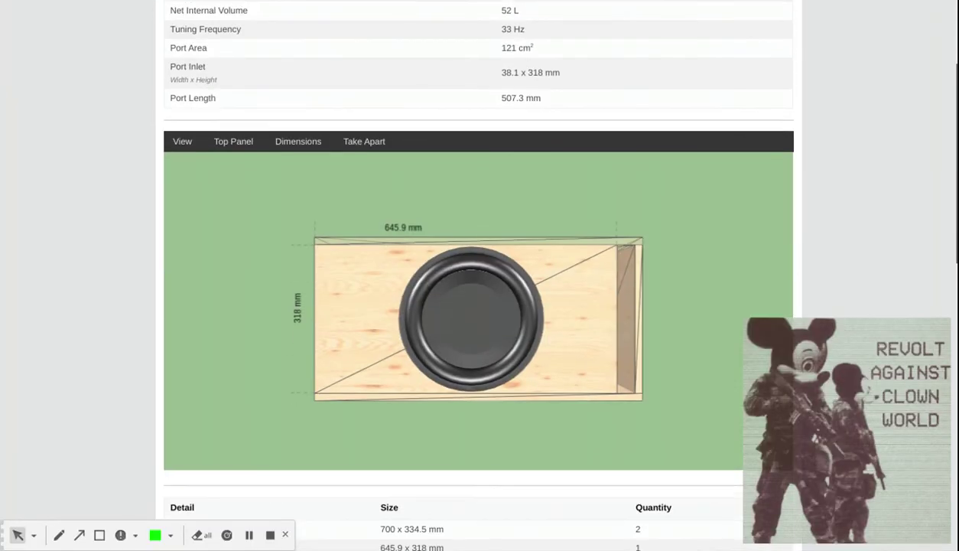
{"action": "scroll", "coordinate": [81, 356], "scroll_direction": "down", "scroll_amount": 1}
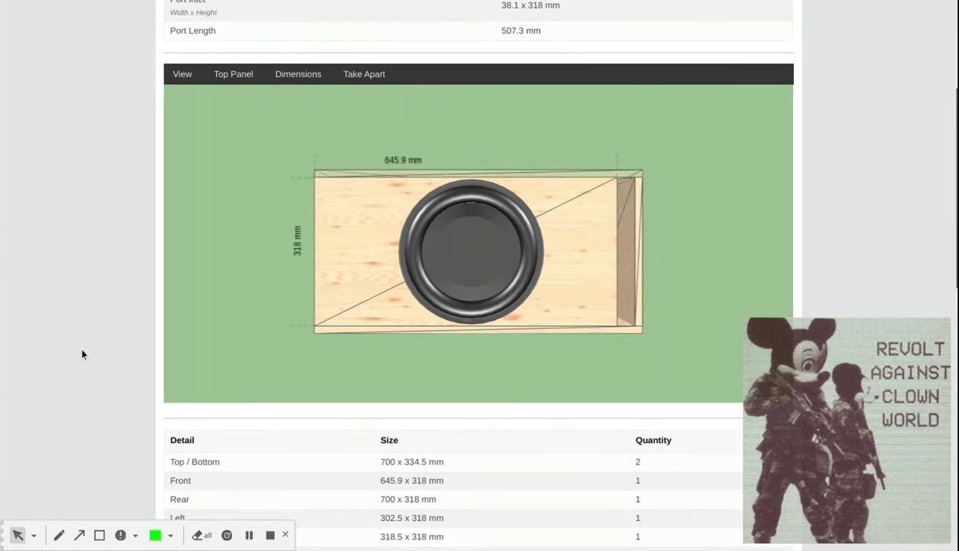
Point out the 3D model with an arrow annotation and examine the panel size list and the dimensioned drawings below it.
{"action": "left_click", "coordinate": [78, 535]}
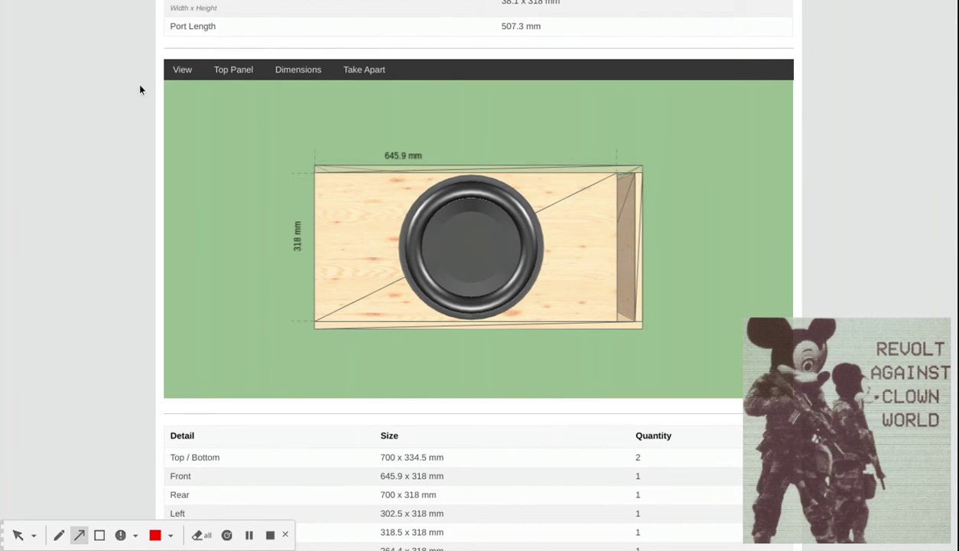
{"action": "mouse_move", "coordinate": [142, 81]}
{"action": "left_mouse_down"}
{"action": "mouse_move", "coordinate": [46, 83]}
{"action": "mouse_move", "coordinate": [183, 27]}
{"action": "mouse_move", "coordinate": [259, 134]}
{"action": "mouse_move", "coordinate": [172, 78]}
{"action": "mouse_move", "coordinate": [182, 69]}
{"action": "mouse_move", "coordinate": [273, 64]}
{"action": "mouse_move", "coordinate": [330, 76]}
{"action": "mouse_move", "coordinate": [244, 86]}
{"action": "mouse_move", "coordinate": [140, 131]}
{"action": "left_mouse_up"}
{"action": "scroll", "coordinate": [107, 128], "scroll_direction": "down", "scroll_amount": 2}
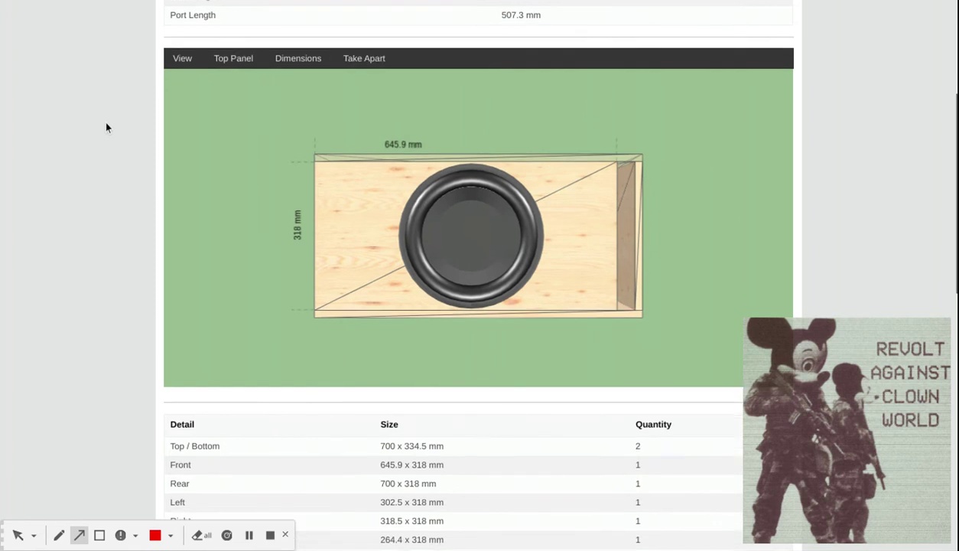
{"action": "scroll", "coordinate": [108, 87], "scroll_direction": "down", "scroll_amount": 1}
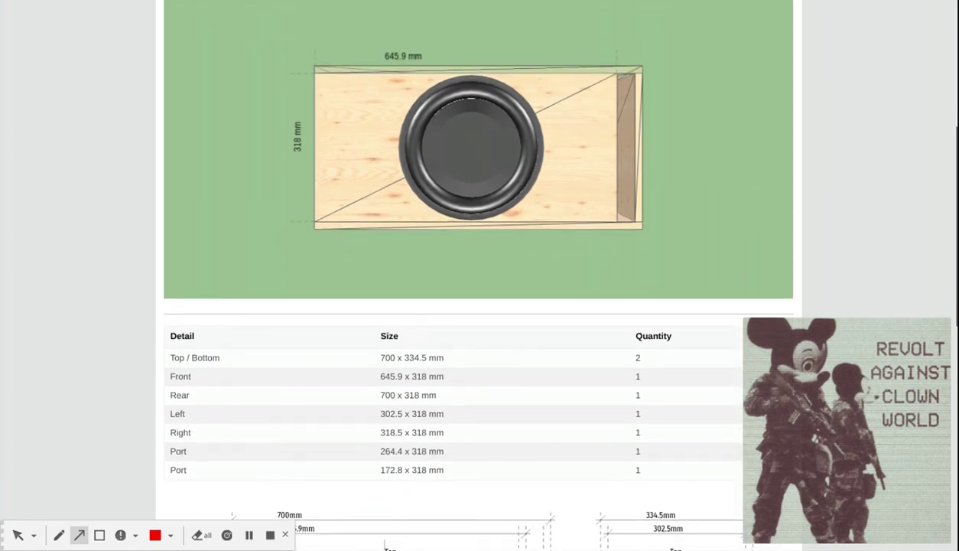
{"action": "scroll", "coordinate": [107, 87], "scroll_direction": "up", "scroll_amount": 2}
{"action": "scroll", "coordinate": [112, 169], "scroll_direction": "down", "scroll_amount": 3}
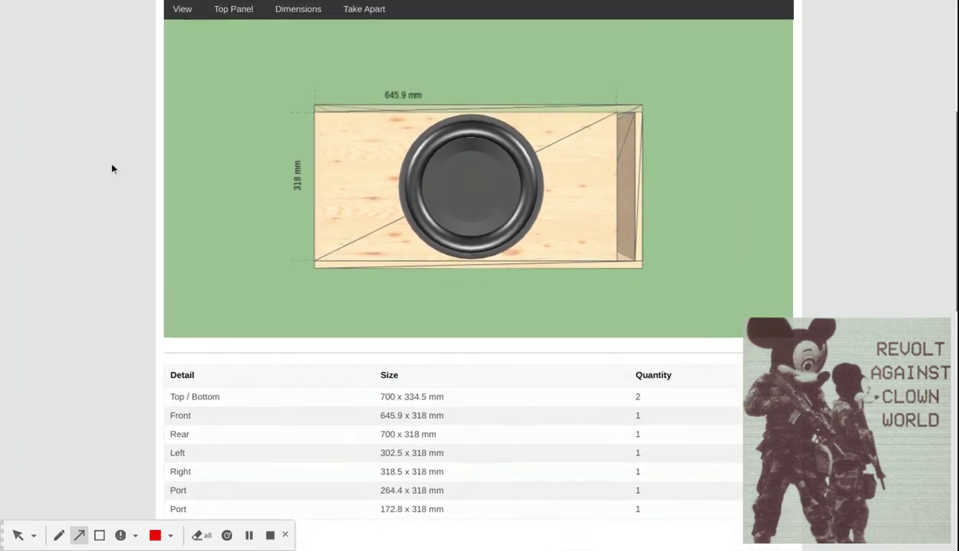
{"action": "scroll", "coordinate": [112, 168], "scroll_direction": "down", "scroll_amount": 3}
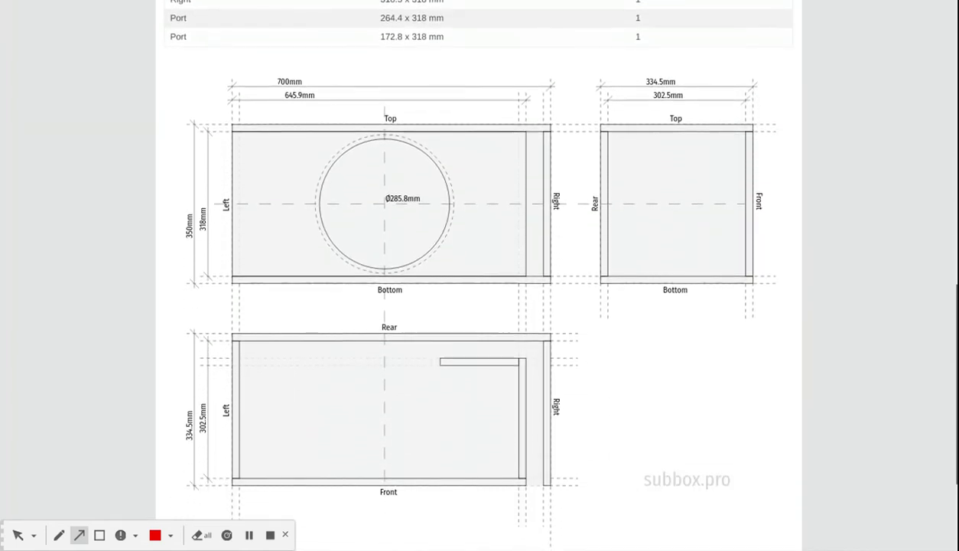
Outline the SubBox contact details in the page footer with a blue rectangle annotation.
{"action": "scroll", "coordinate": [111, 128], "scroll_direction": "down", "scroll_amount": 2}
{"action": "scroll", "coordinate": [112, 129], "scroll_direction": "down", "scroll_amount": 1}
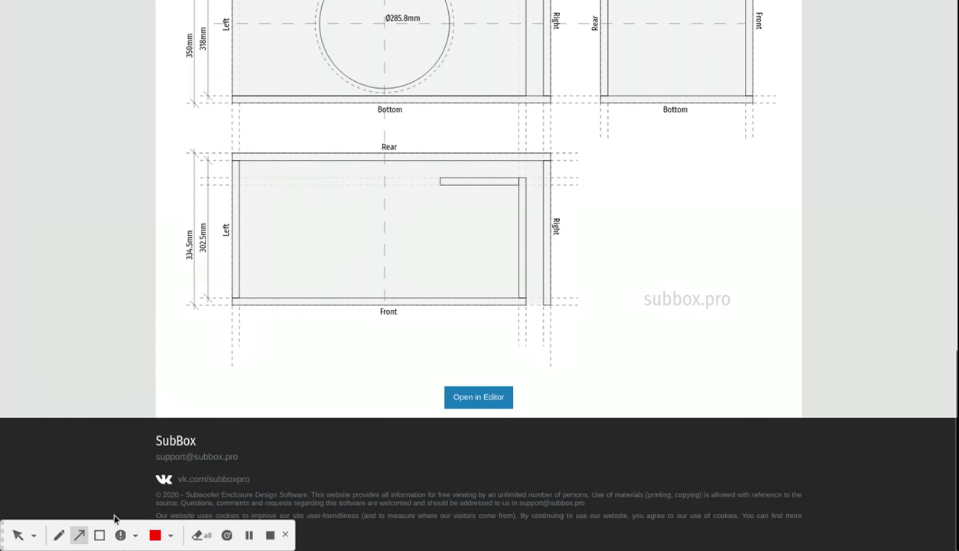
{"action": "left_click", "coordinate": [98, 534]}
{"action": "left_click_drag", "start_coordinate": [114, 419], "coordinate": [306, 496]}
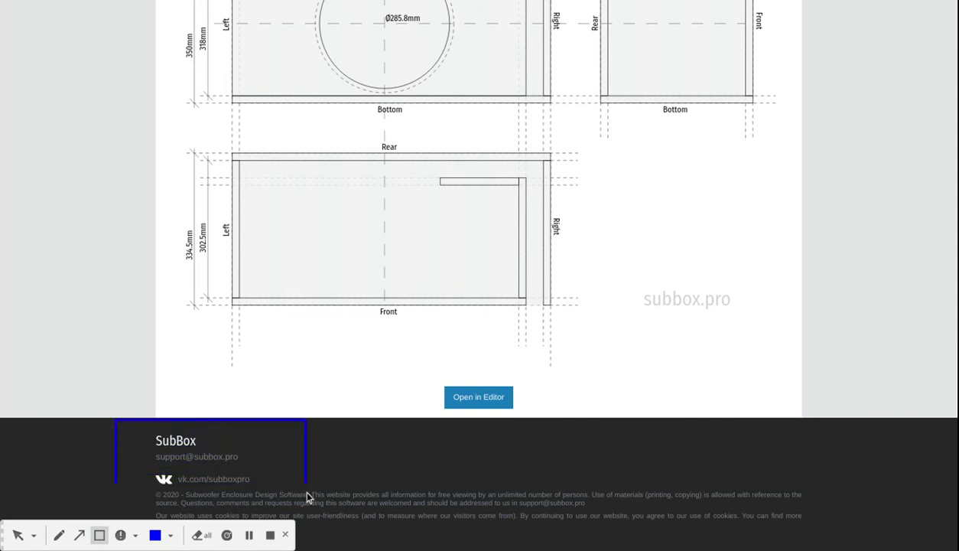
Examine the panel sizes and quantities together with the front, side and plan drawings of the box.
{"action": "scroll", "coordinate": [132, 294], "scroll_direction": "up", "scroll_amount": 5}
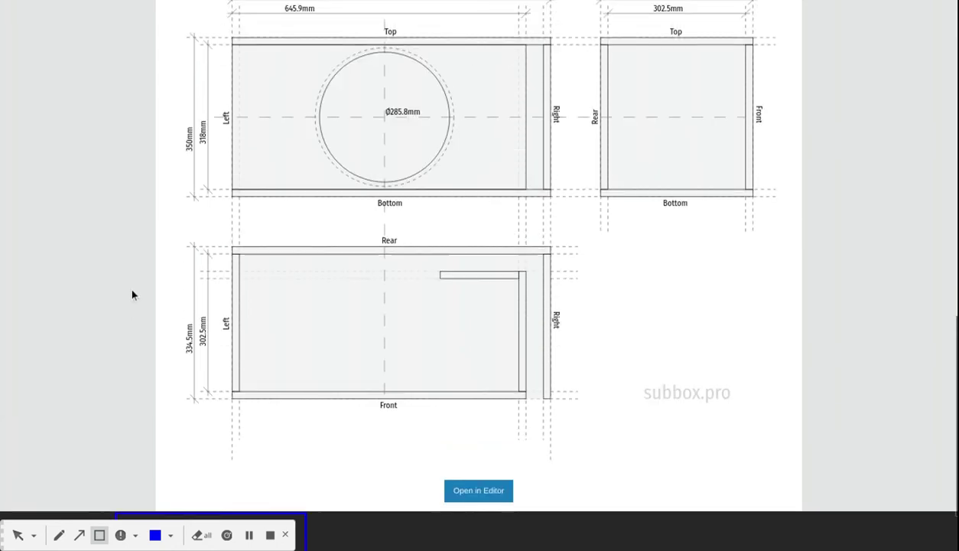
{"action": "scroll", "coordinate": [29, 103], "scroll_direction": "up", "scroll_amount": 2}
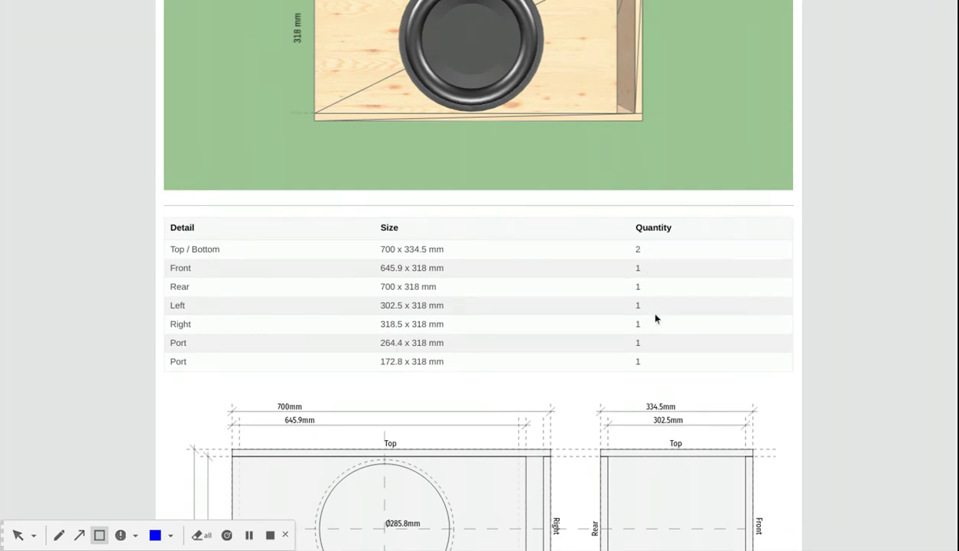
{"action": "scroll", "coordinate": [92, 363], "scroll_direction": "down", "scroll_amount": 1}
{"action": "scroll", "coordinate": [91, 363], "scroll_direction": "down", "scroll_amount": 4}
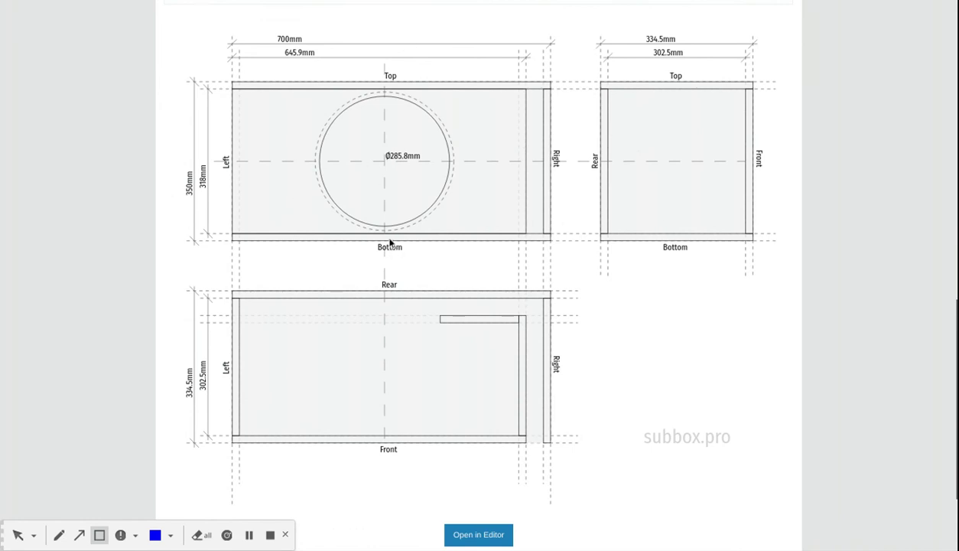
{"action": "scroll", "coordinate": [107, 264], "scroll_direction": "down", "scroll_amount": 2}
{"action": "scroll", "coordinate": [107, 260], "scroll_direction": "up", "scroll_amount": 3}
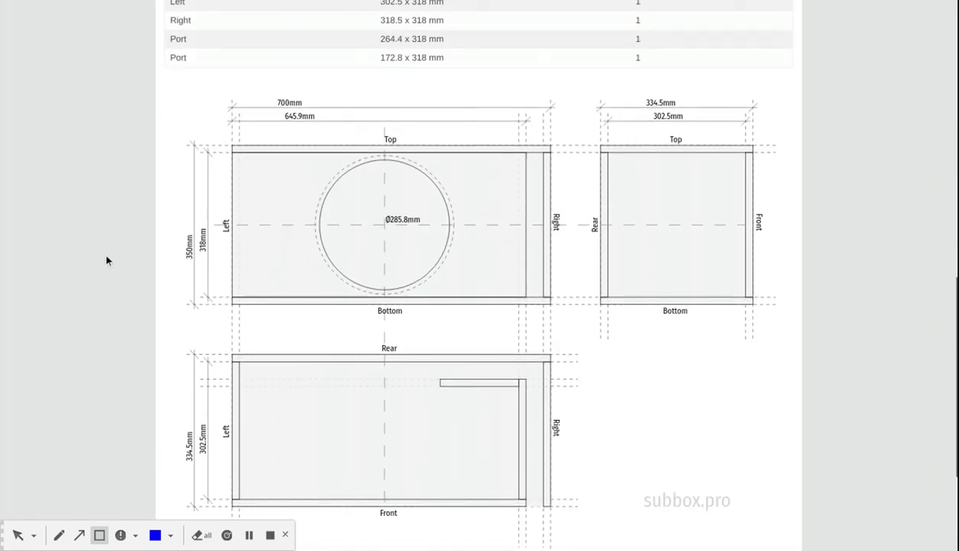
Outline the Open in Editor option beneath the box drawings with a rectangle annotation.
{"action": "scroll", "coordinate": [106, 260], "scroll_direction": "down", "scroll_amount": 3}
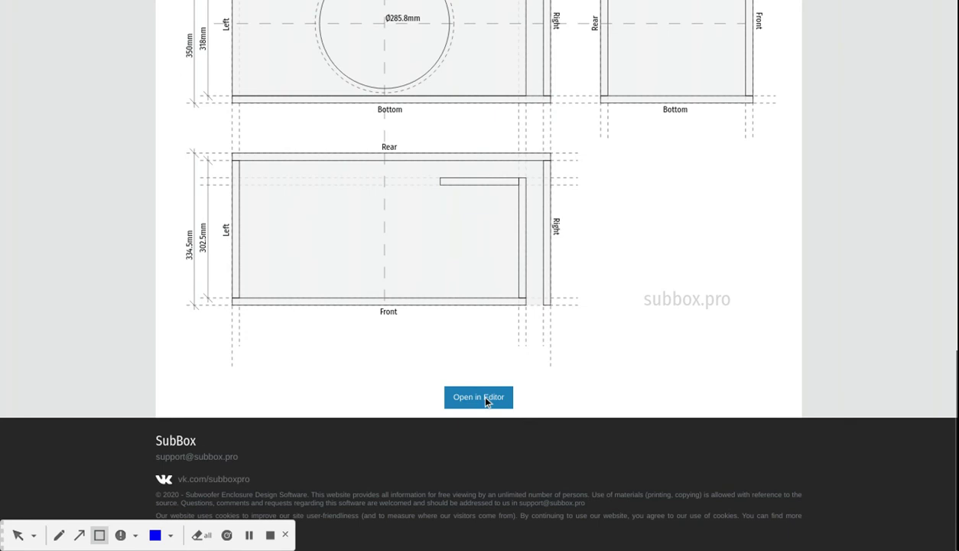
{"action": "mouse_move", "coordinate": [404, 357]}
{"action": "left_mouse_down"}
{"action": "mouse_move", "coordinate": [624, 450]}
{"action": "mouse_move", "coordinate": [539, 448]}
{"action": "left_mouse_up"}
{"action": "scroll", "coordinate": [116, 338], "scroll_direction": "up", "scroll_amount": 1}
{"action": "scroll", "coordinate": [116, 341], "scroll_direction": "down", "scroll_amount": 1}
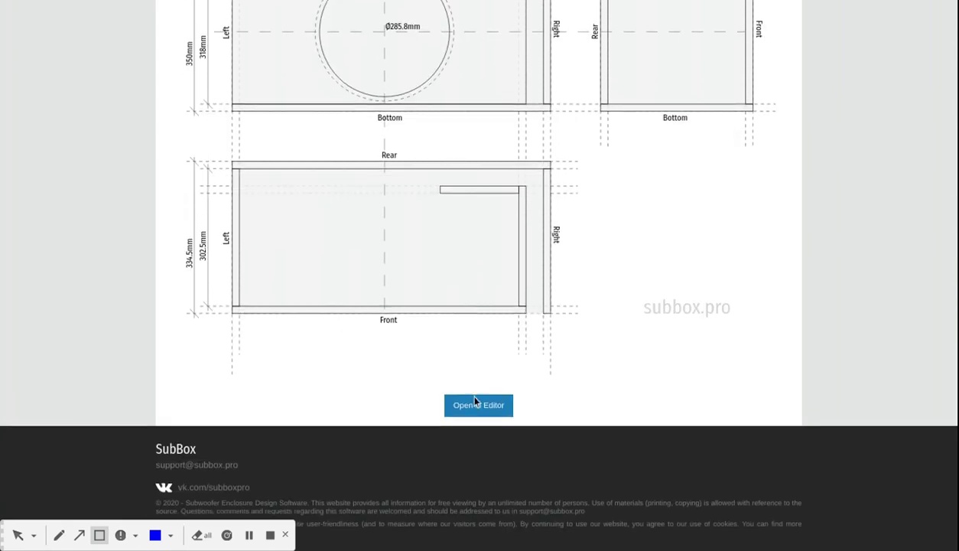
Review the whole design page once more, from the specifications and 3D model to the dimensioned drawings.
{"action": "scroll", "coordinate": [93, 329], "scroll_direction": "up", "scroll_amount": 5}
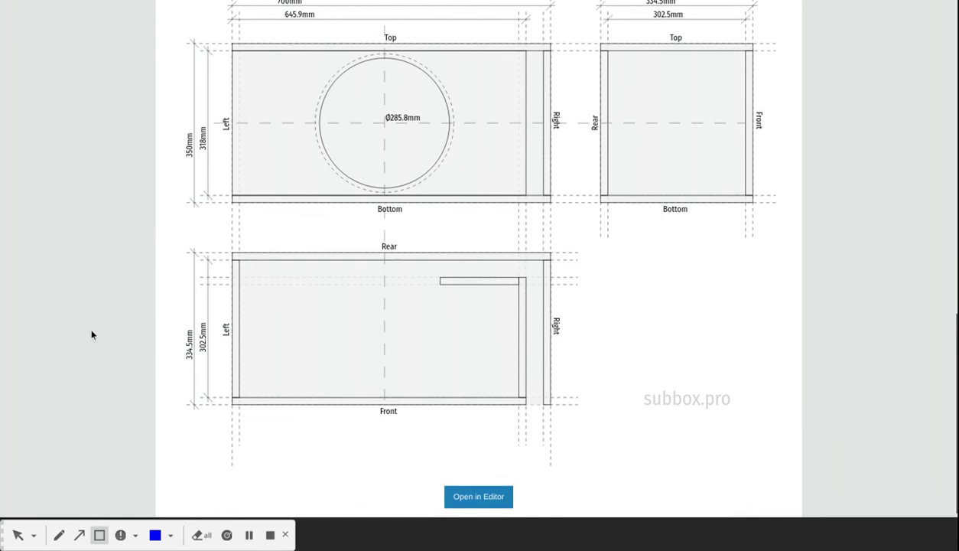
{"action": "scroll", "coordinate": [91, 335], "scroll_direction": "up", "scroll_amount": 5}
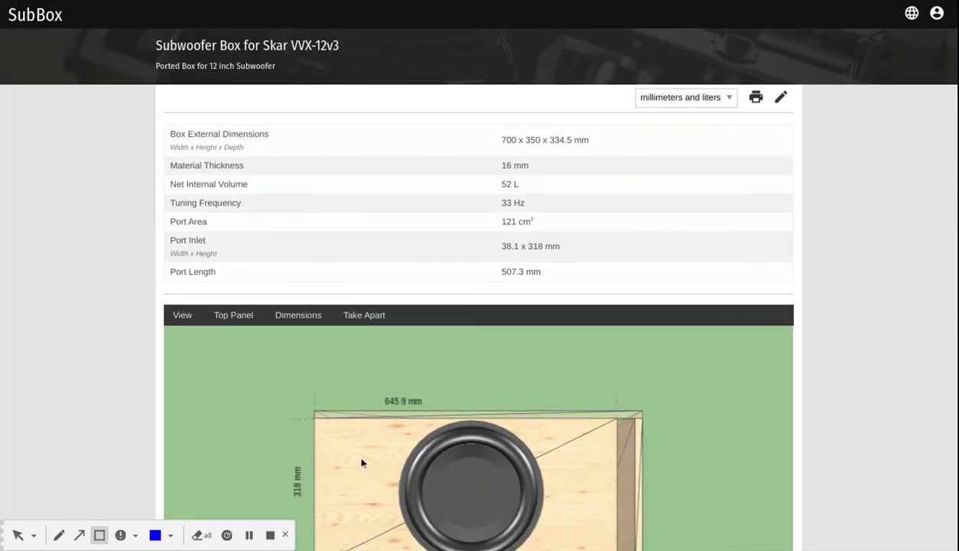
{"action": "scroll", "coordinate": [109, 394], "scroll_direction": "down", "scroll_amount": 5}
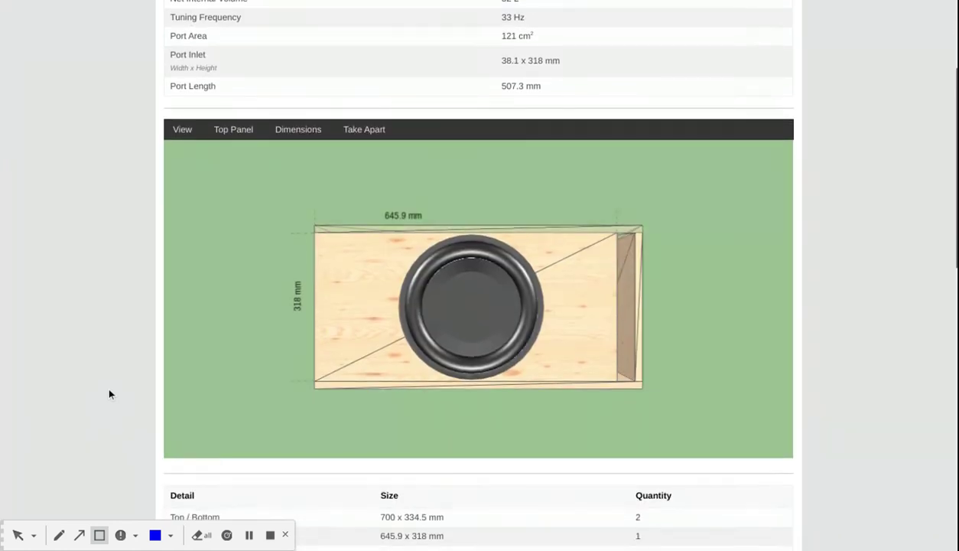
{"action": "scroll", "coordinate": [107, 381], "scroll_direction": "down", "scroll_amount": 4}
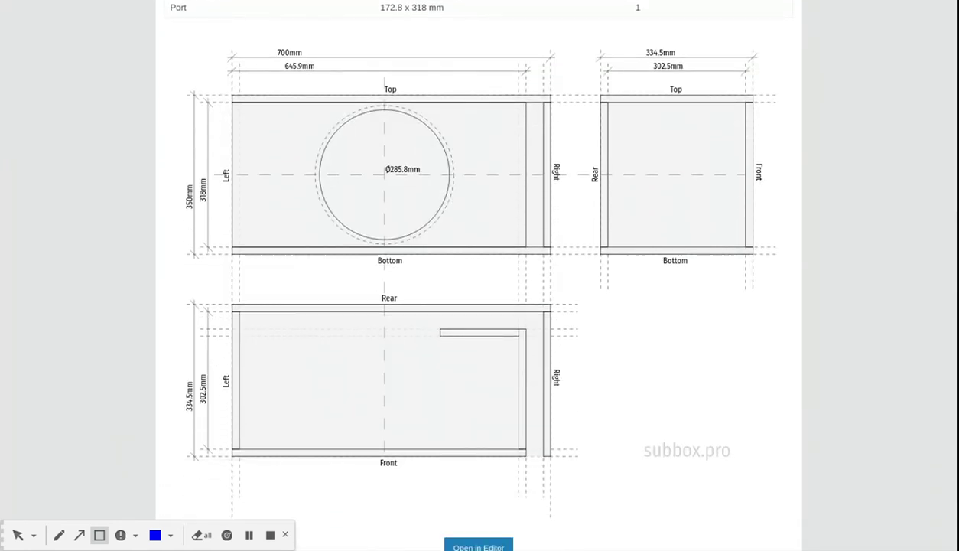
{"action": "scroll", "coordinate": [480, 275], "scroll_direction": "down", "scroll_amount": 2}
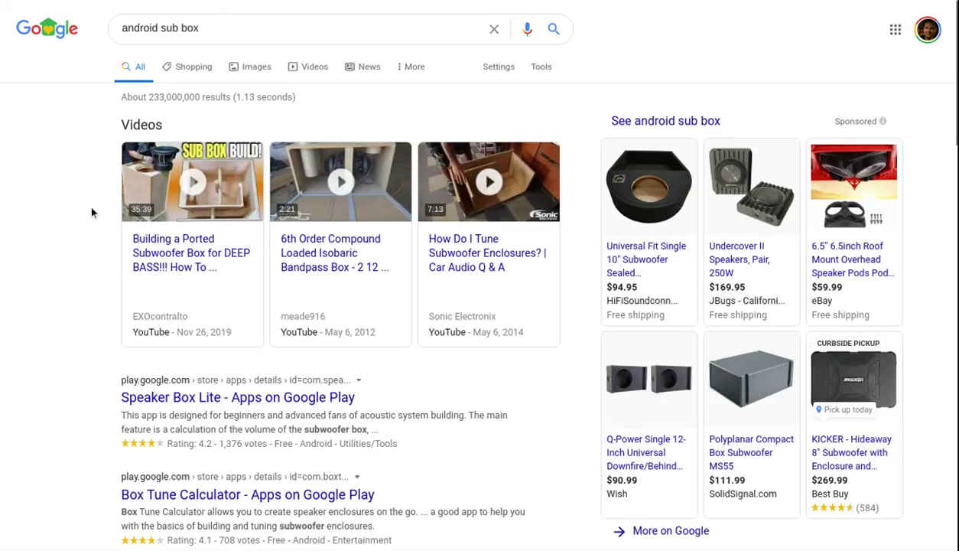
Look through the Google results for "android sub box" for subwoofer box design apps and online calculators.
{"action": "scroll", "coordinate": [92, 208], "scroll_direction": "down", "scroll_amount": 3}
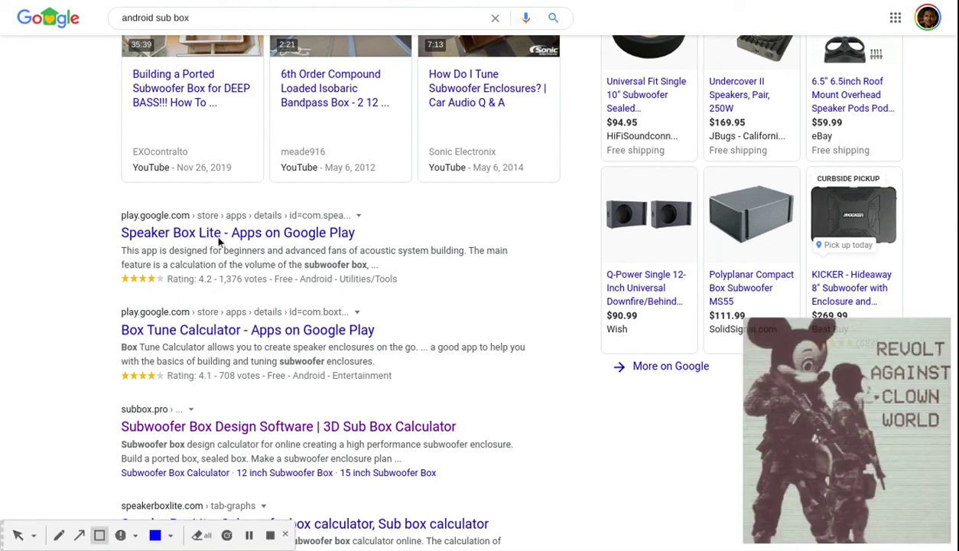
{"action": "scroll", "coordinate": [28, 296], "scroll_direction": "down", "scroll_amount": 3}
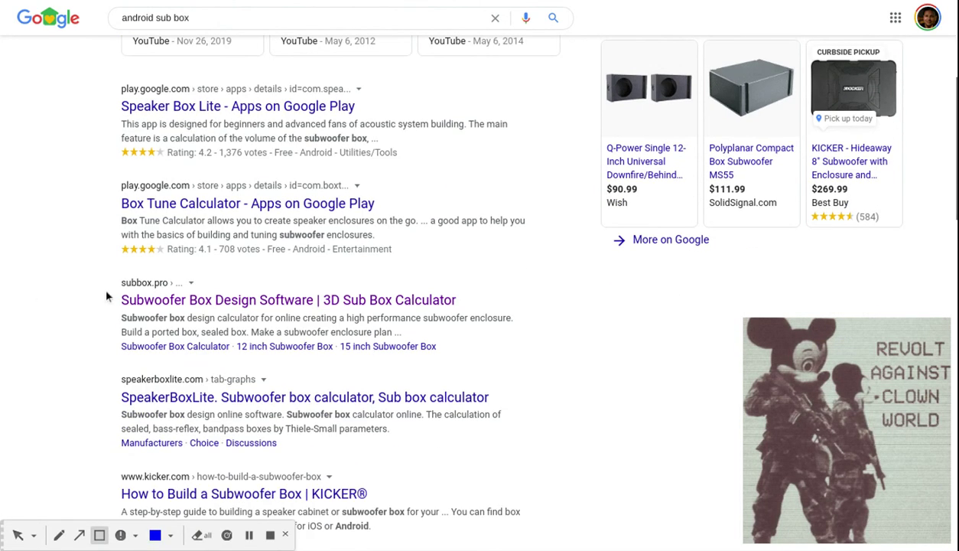
{"action": "scroll", "coordinate": [58, 322], "scroll_direction": "down", "scroll_amount": 3}
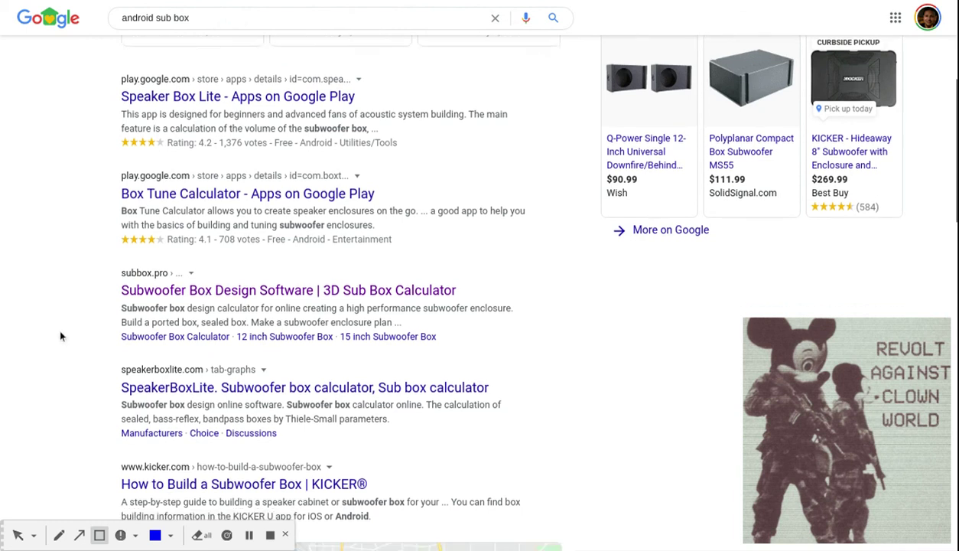
{"action": "scroll", "coordinate": [108, 257], "scroll_direction": "down", "scroll_amount": 3}
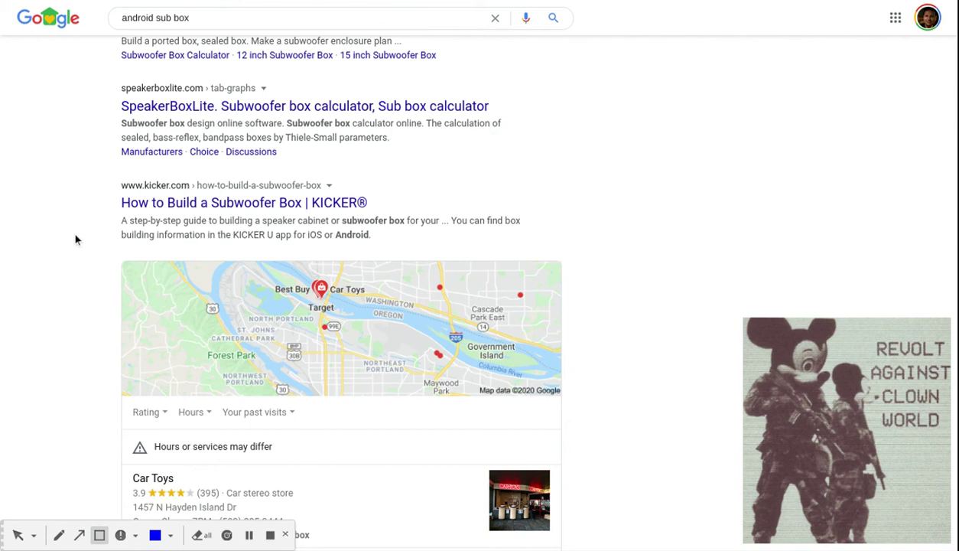
{"action": "scroll", "coordinate": [73, 260], "scroll_direction": "down", "scroll_amount": 2}
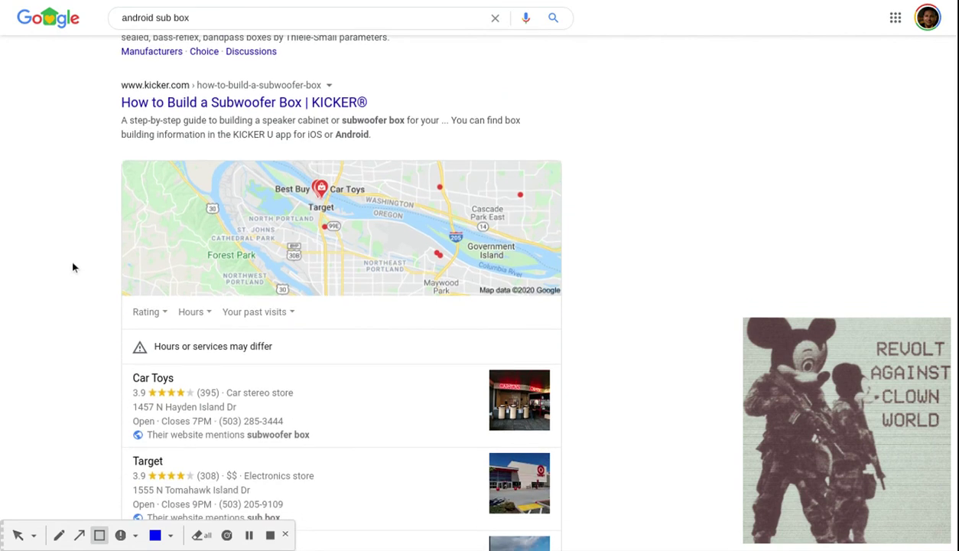
{"action": "scroll", "coordinate": [341, 283], "scroll_direction": "down", "scroll_amount": 4}
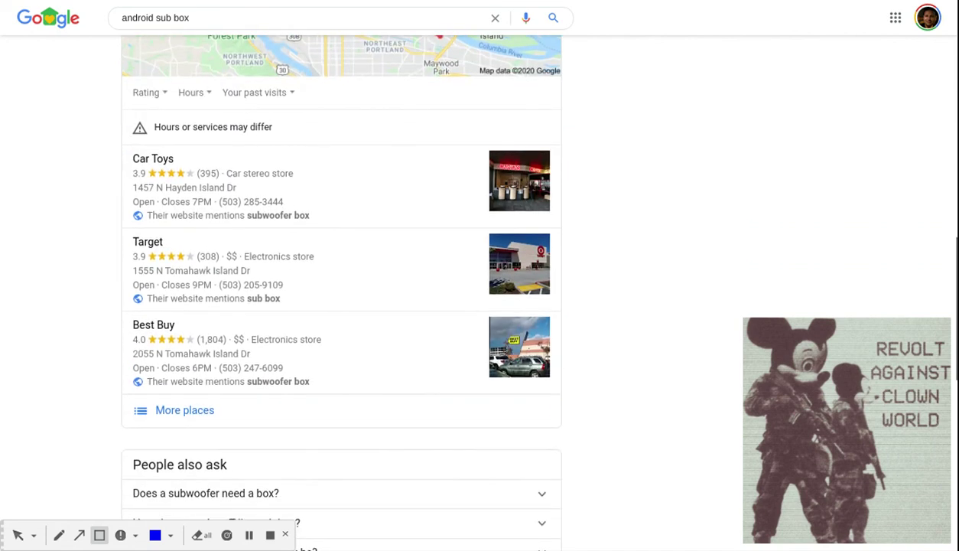
{"action": "scroll", "coordinate": [469, 275], "scroll_direction": "up", "scroll_amount": 10}
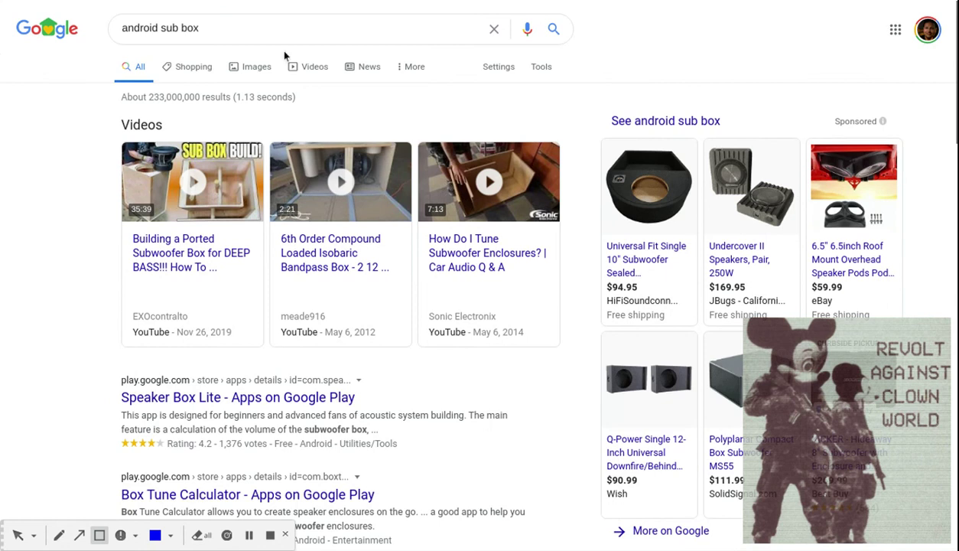